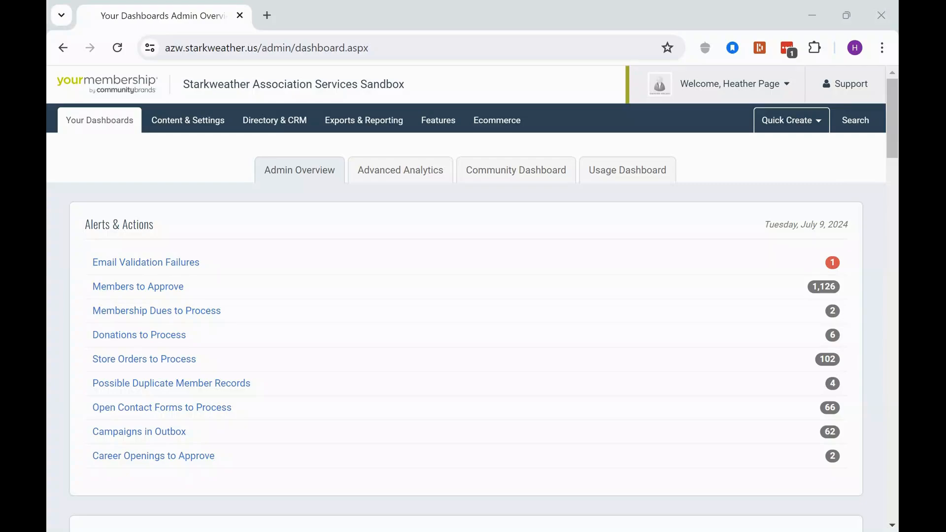
Start building a new custom query or report titled Summary Sales by GL.
{"action": "left_click", "coordinate": [352, 120]}
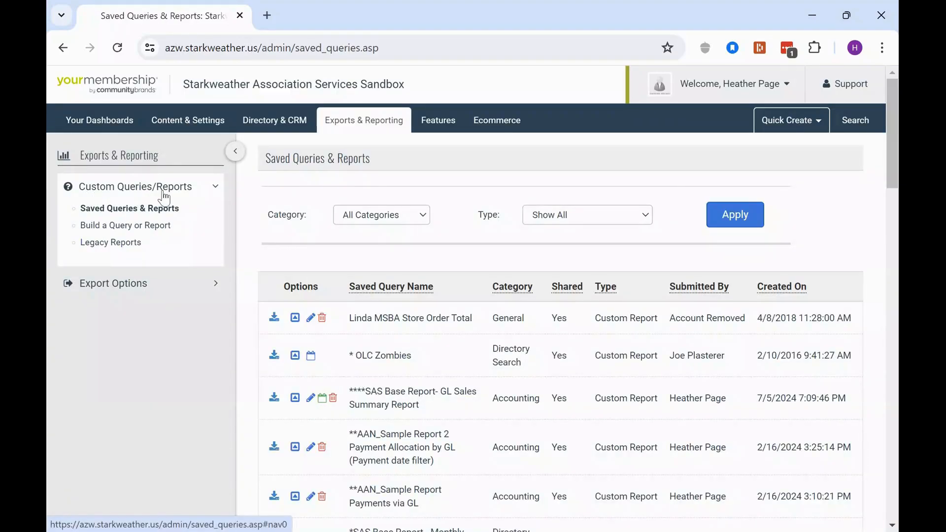
{"action": "left_click", "coordinate": [147, 228]}
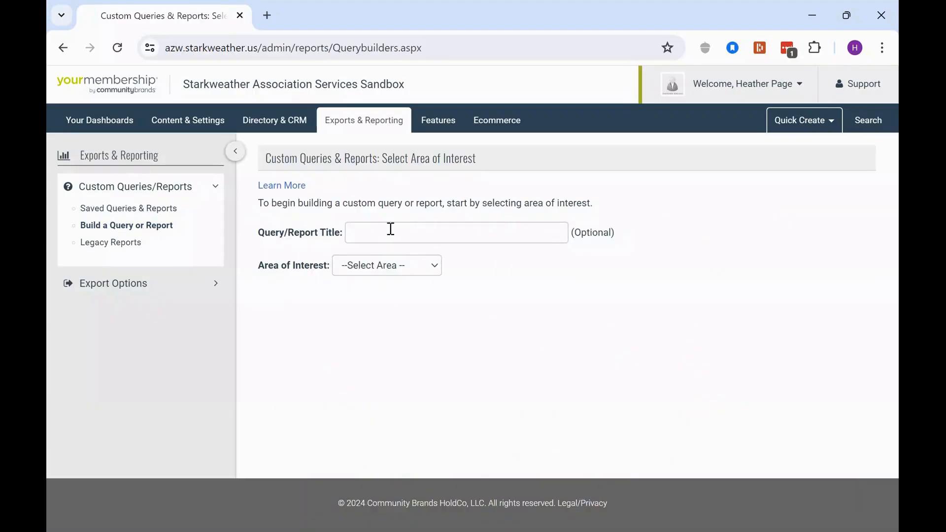
{"action": "left_click", "coordinate": [391, 229]}
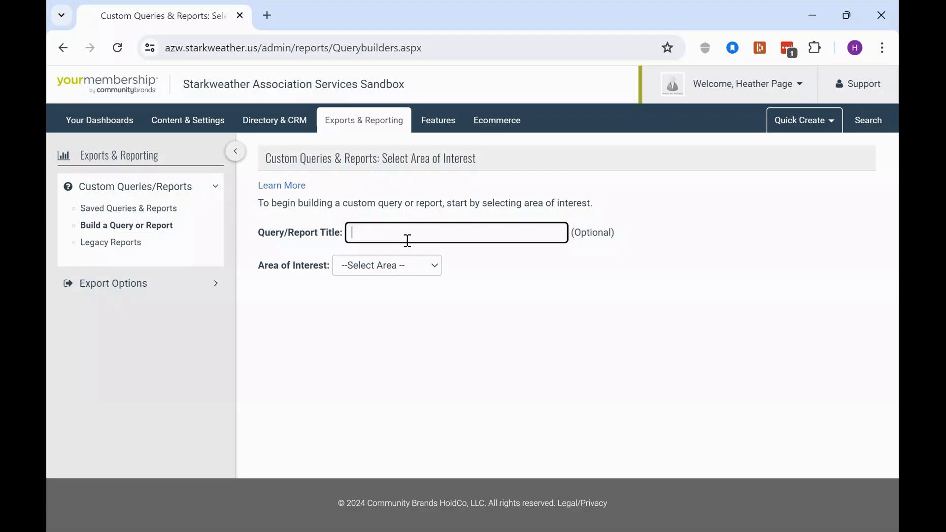
{"action": "type", "text": "Summary Sales by GL"}
{"action": "left_click_drag", "start_coordinate": [270, 267], "coordinate": [320, 267]}
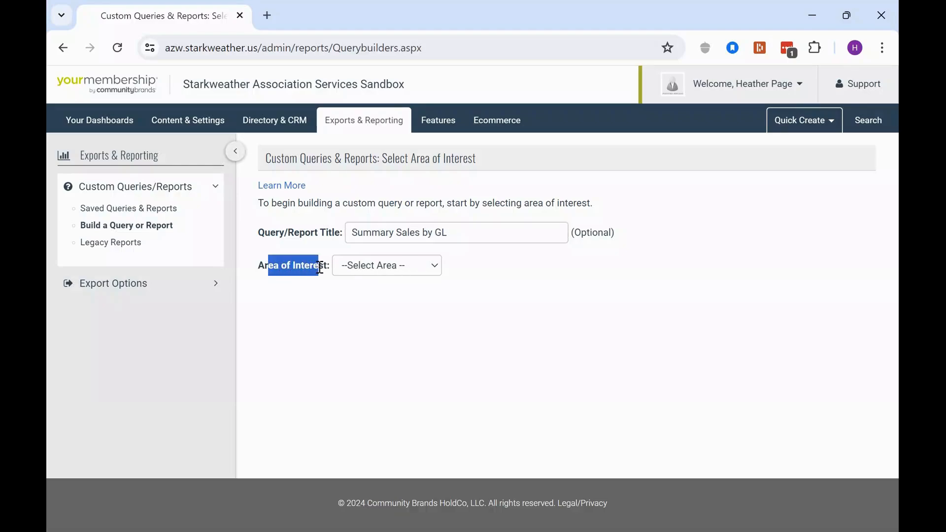
Choose Commerce as the area of interest and expand the Invoice Items field group.
{"action": "left_click", "coordinate": [394, 265]}
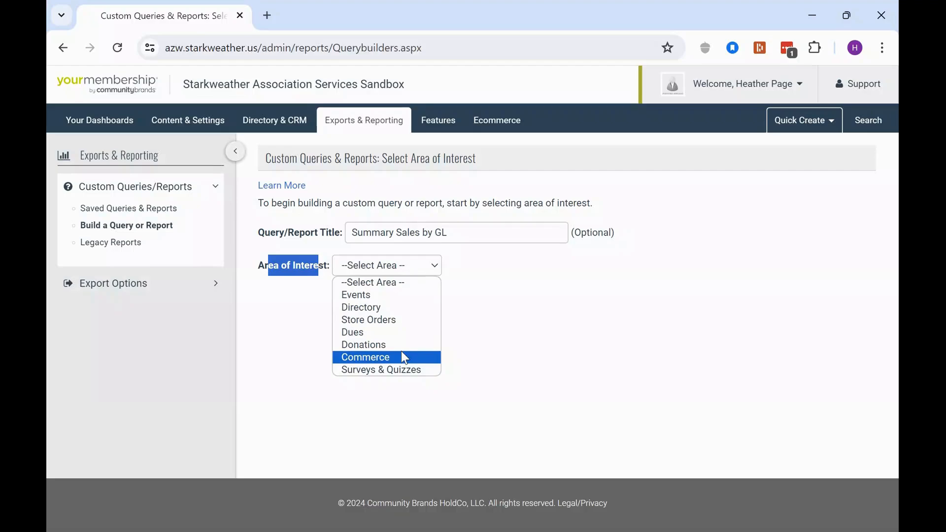
{"action": "left_click", "coordinate": [401, 352]}
{"action": "scroll", "coordinate": [422, 308], "scroll_direction": "down", "scroll_amount": 2}
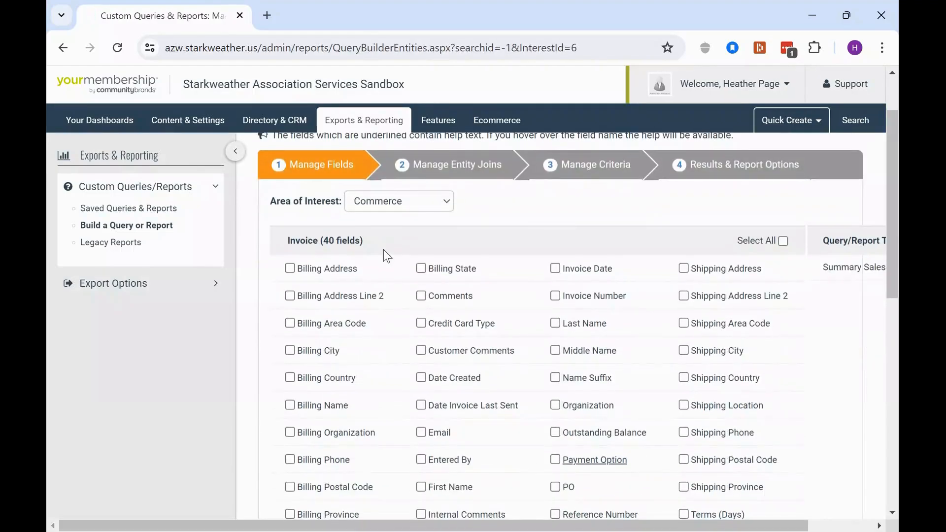
{"action": "left_click_drag", "start_coordinate": [286, 246], "coordinate": [369, 243]}
{"action": "scroll", "coordinate": [376, 262], "scroll_direction": "down", "scroll_amount": 6}
{"action": "scroll", "coordinate": [354, 383], "scroll_direction": "down", "scroll_amount": 4}
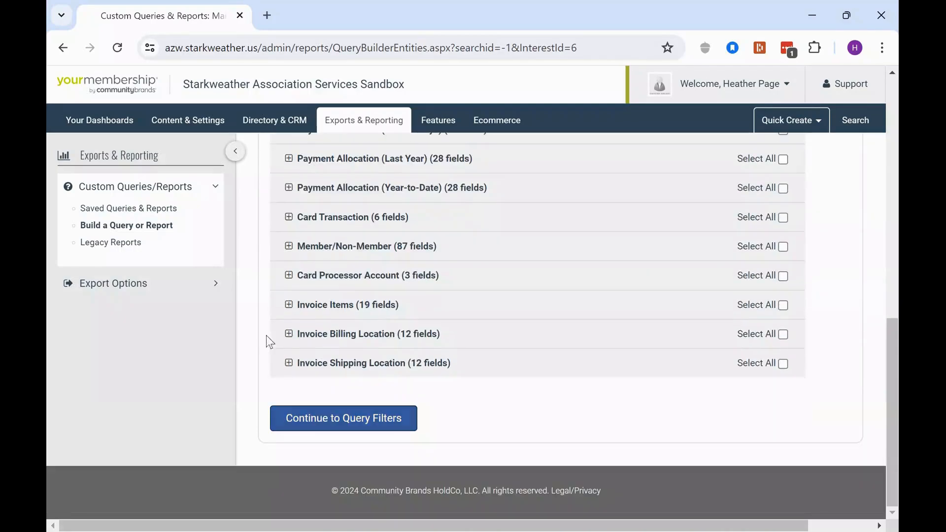
{"action": "left_click", "coordinate": [324, 304]}
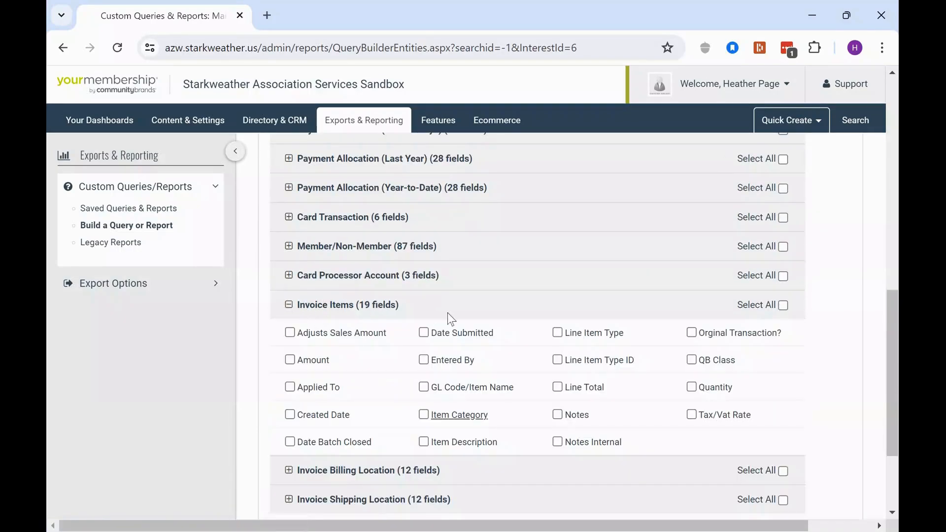
Include the Invoice fields First Name, Last Name, Organization, Invoice Date and Invoice Number in the report.
{"action": "scroll", "coordinate": [564, 331], "scroll_direction": "up", "scroll_amount": 10}
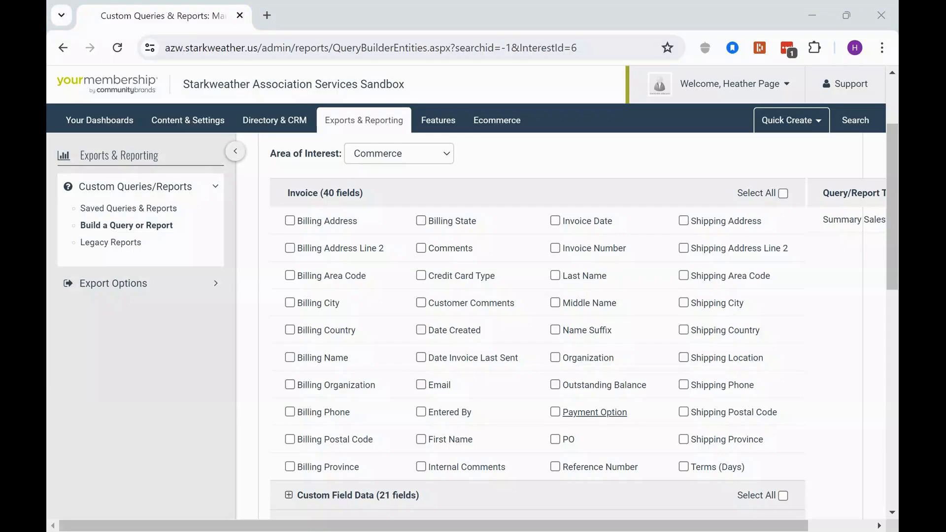
{"action": "scroll", "coordinate": [437, 371], "scroll_direction": "down", "scroll_amount": 3}
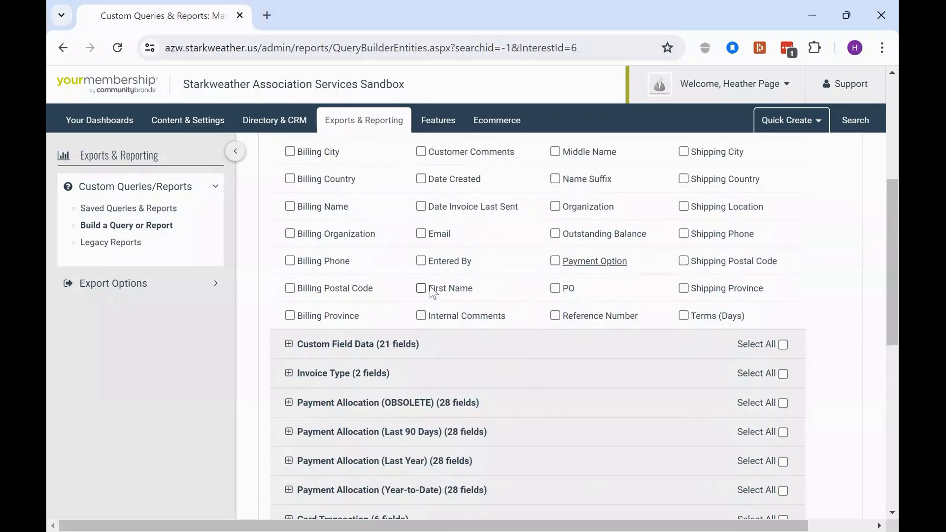
{"action": "left_click", "coordinate": [421, 287]}
{"action": "left_click", "coordinate": [566, 168]}
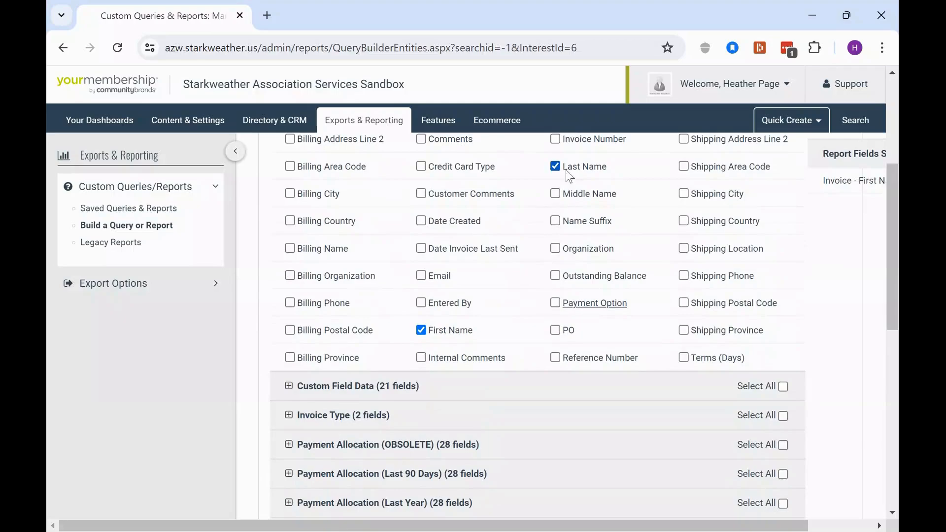
{"action": "left_click", "coordinate": [555, 249]}
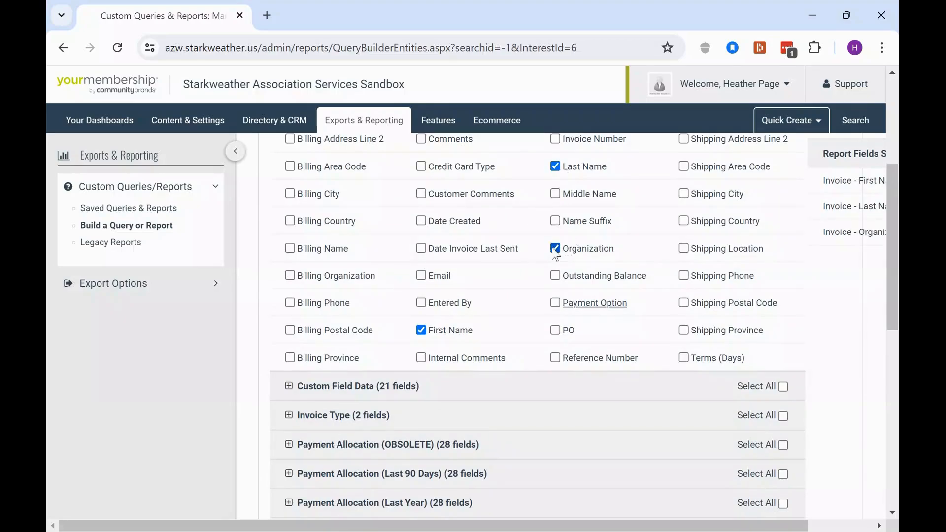
{"action": "scroll", "coordinate": [691, 357], "scroll_direction": "up", "scroll_amount": 2}
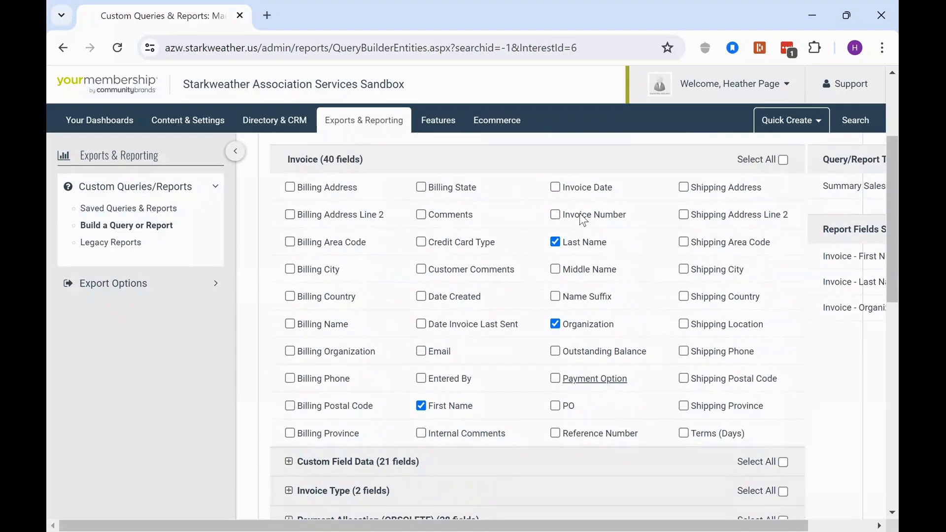
{"action": "left_click", "coordinate": [556, 187]}
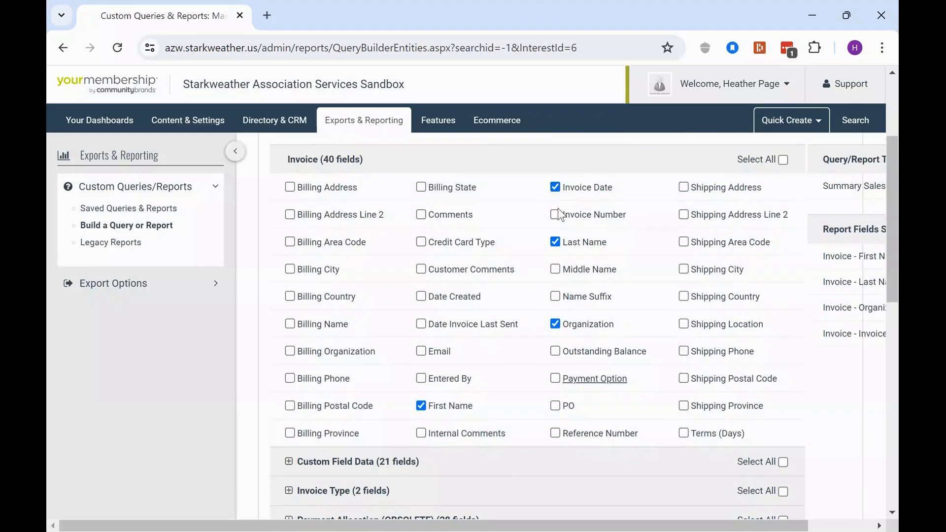
{"action": "left_click", "coordinate": [560, 215]}
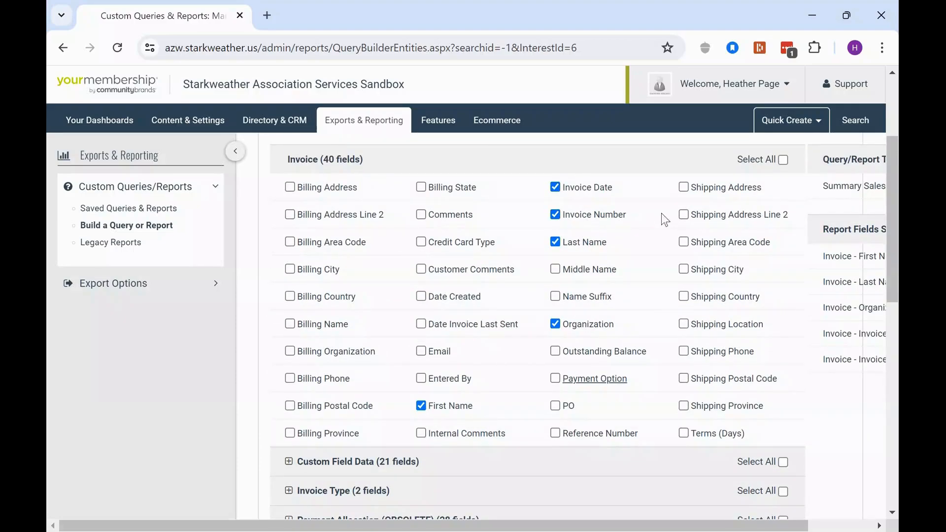
Include Invoice Items fields Date Submitted, GL Code/Item Name, Item Description and Line Total, then continue to query filters.
{"action": "scroll", "coordinate": [661, 246], "scroll_direction": "down", "scroll_amount": 10}
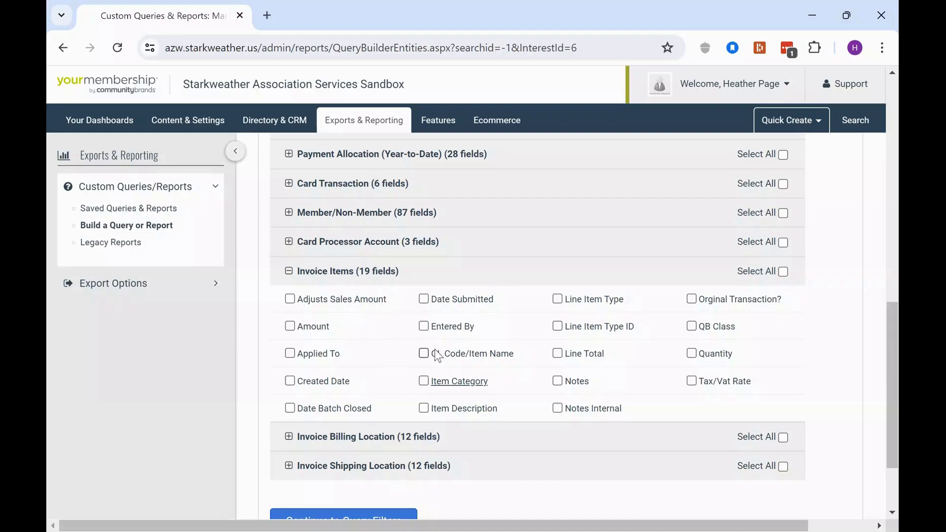
{"action": "left_click", "coordinate": [423, 299]}
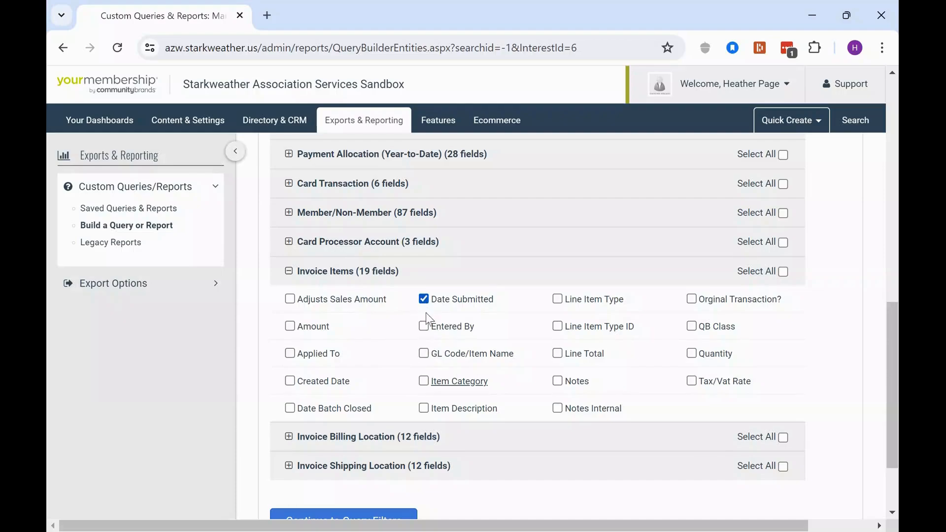
{"action": "left_click", "coordinate": [424, 354]}
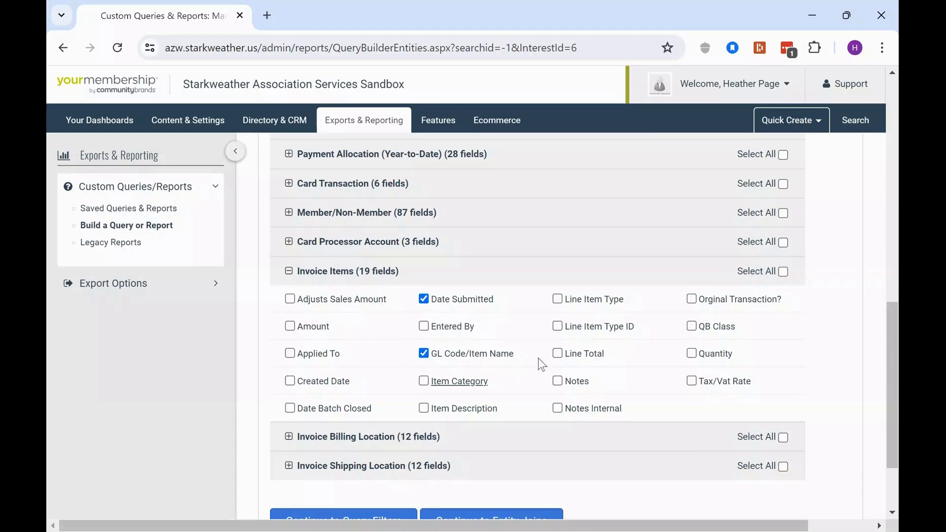
{"action": "left_click", "coordinate": [424, 409]}
{"action": "left_click", "coordinate": [558, 353]}
{"action": "left_click_drag", "start_coordinate": [702, 333], "coordinate": [743, 334]}
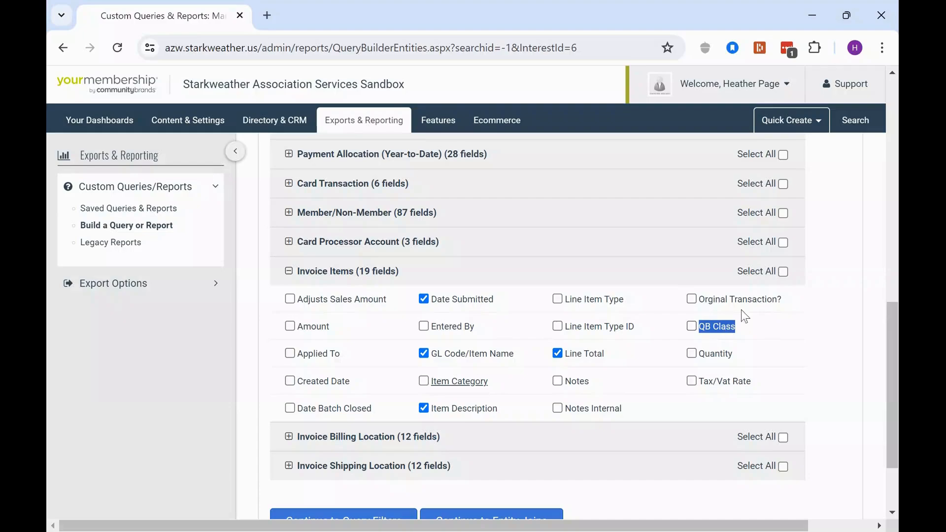
{"action": "scroll", "coordinate": [508, 328], "scroll_direction": "down", "scroll_amount": 2}
{"action": "left_click", "coordinate": [297, 450]}
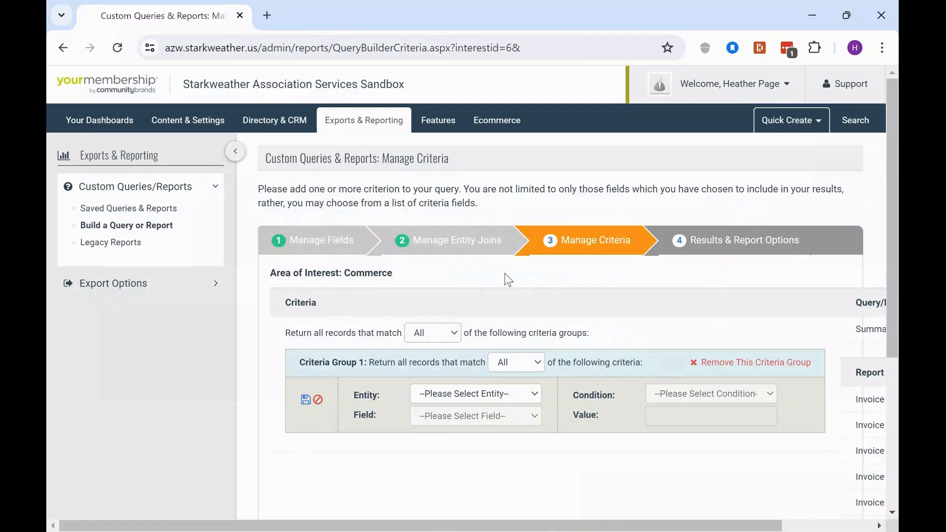
Add and save a criterion: Invoice Items Date Submitted is between This Month.
{"action": "scroll", "coordinate": [508, 280], "scroll_direction": "down", "scroll_amount": 2}
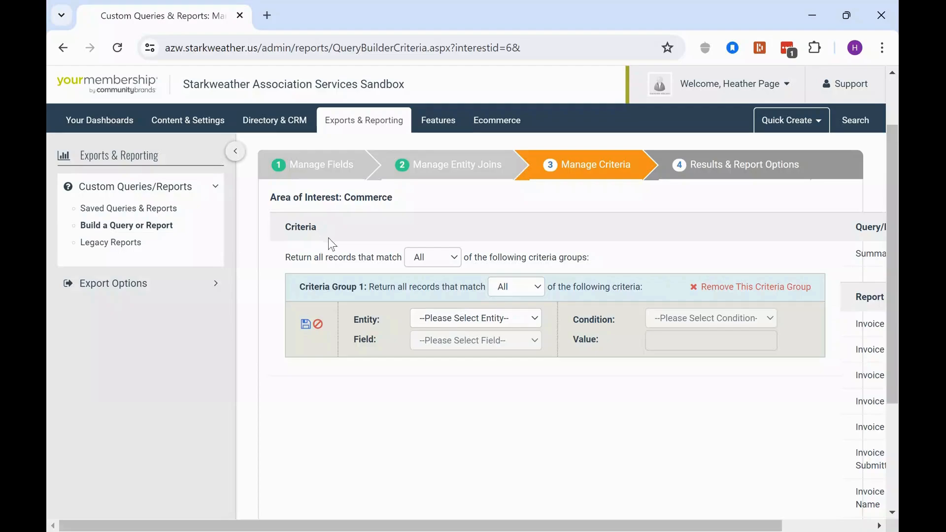
{"action": "left_click", "coordinate": [427, 322]}
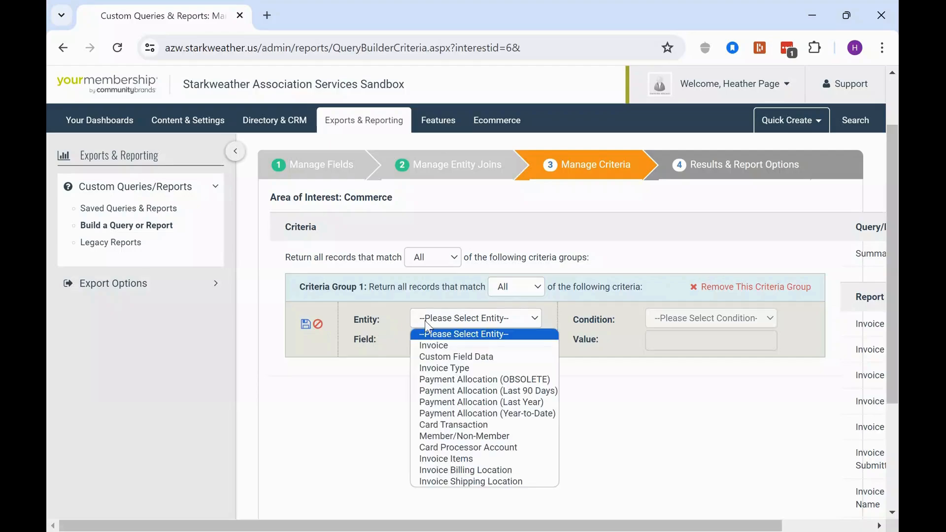
{"action": "scroll", "coordinate": [427, 325], "scroll_direction": "down", "scroll_amount": 2}
{"action": "left_click", "coordinate": [450, 242]}
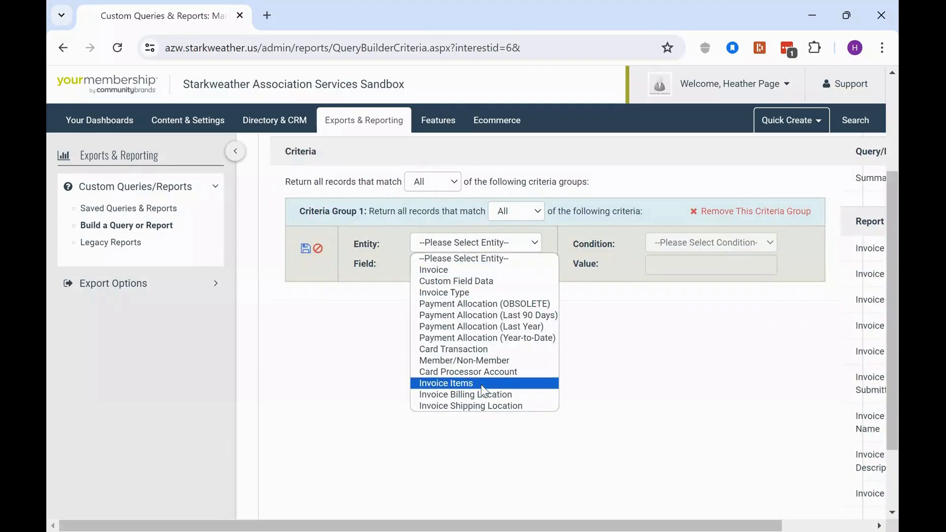
{"action": "left_click", "coordinate": [481, 385]}
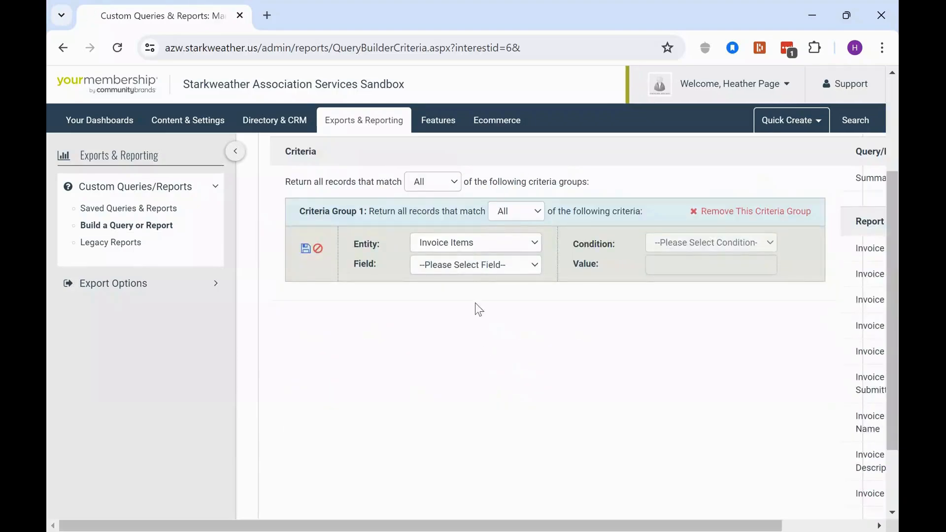
{"action": "left_click", "coordinate": [473, 270]}
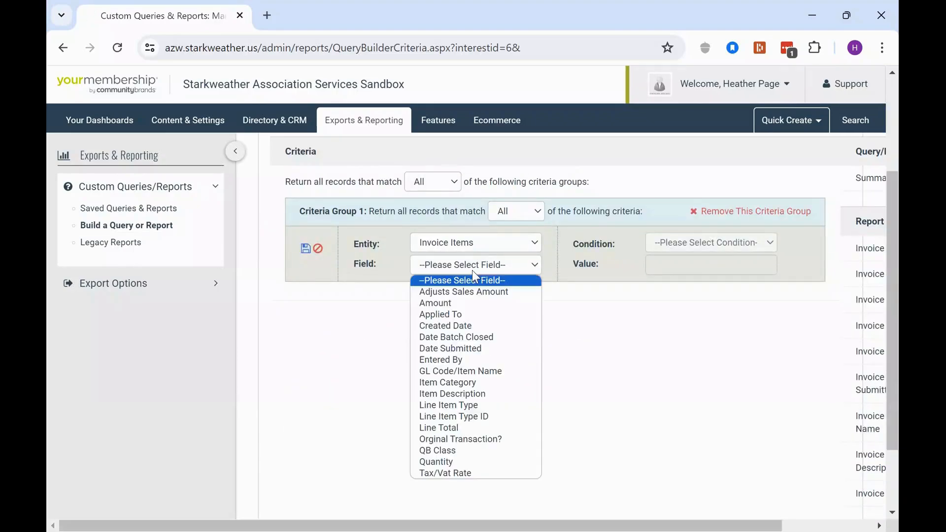
{"action": "left_click", "coordinate": [476, 348]}
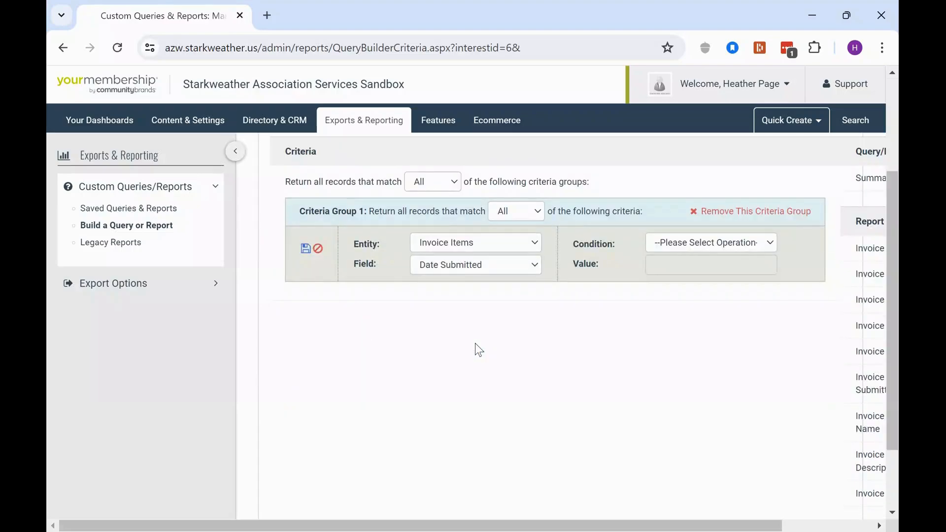
{"action": "left_click", "coordinate": [696, 241]}
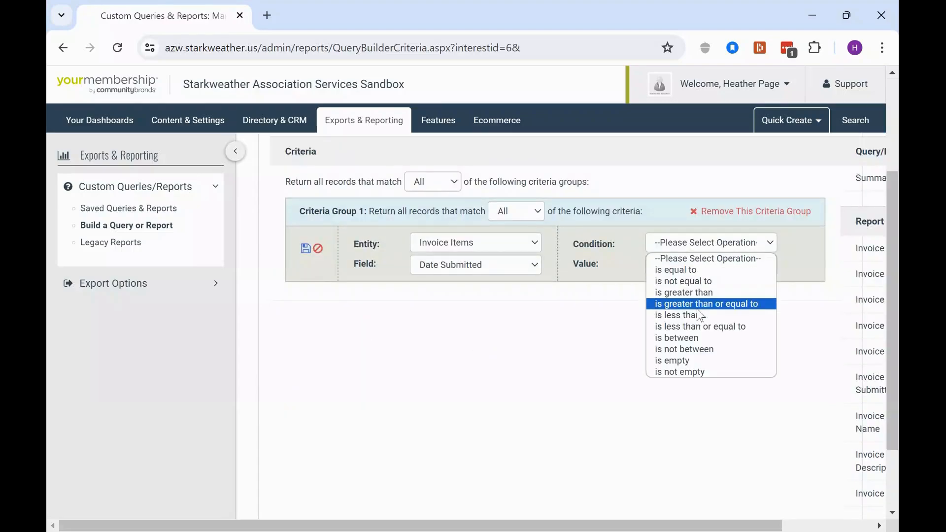
{"action": "left_click", "coordinate": [691, 338]}
{"action": "left_click", "coordinate": [697, 274]}
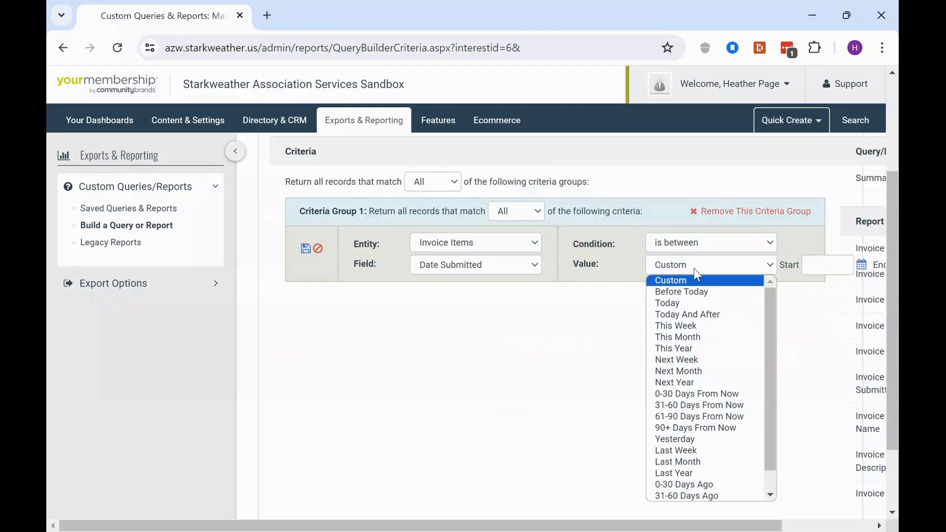
{"action": "left_click", "coordinate": [694, 337]}
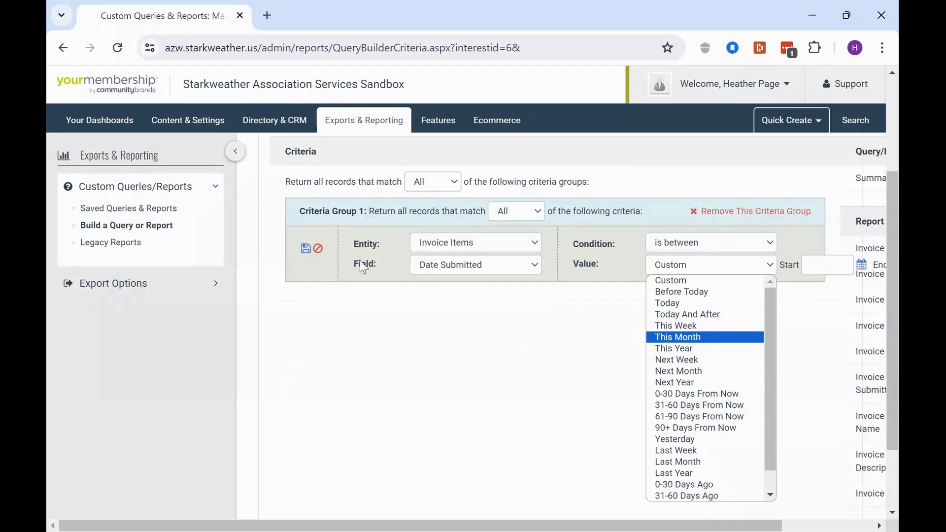
{"action": "left_click", "coordinate": [305, 249]}
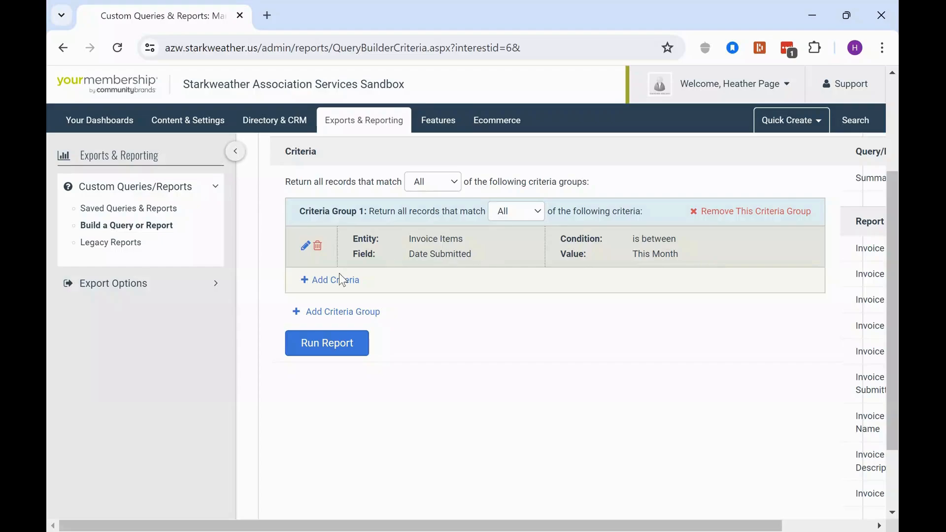
Add and save a second criterion: Invoice Items Item Category is equal to R.
{"action": "left_click_drag", "start_coordinate": [410, 254], "coordinate": [477, 260]}
{"action": "left_click", "coordinate": [342, 282]}
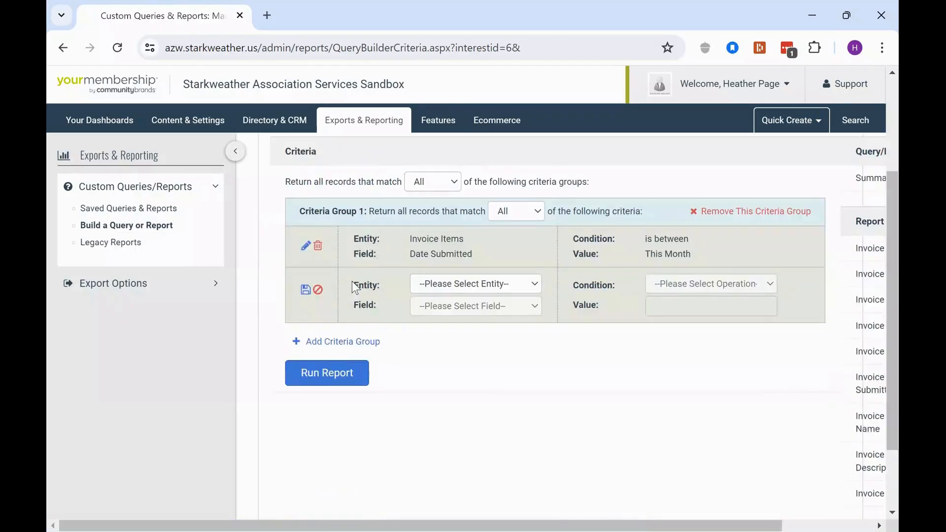
{"action": "left_click", "coordinate": [461, 286]}
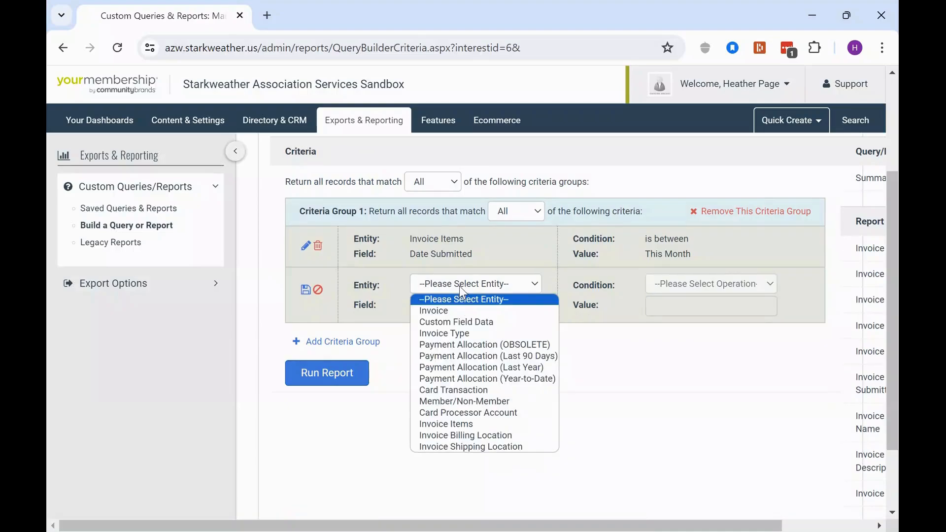
{"action": "left_click", "coordinate": [486, 424]}
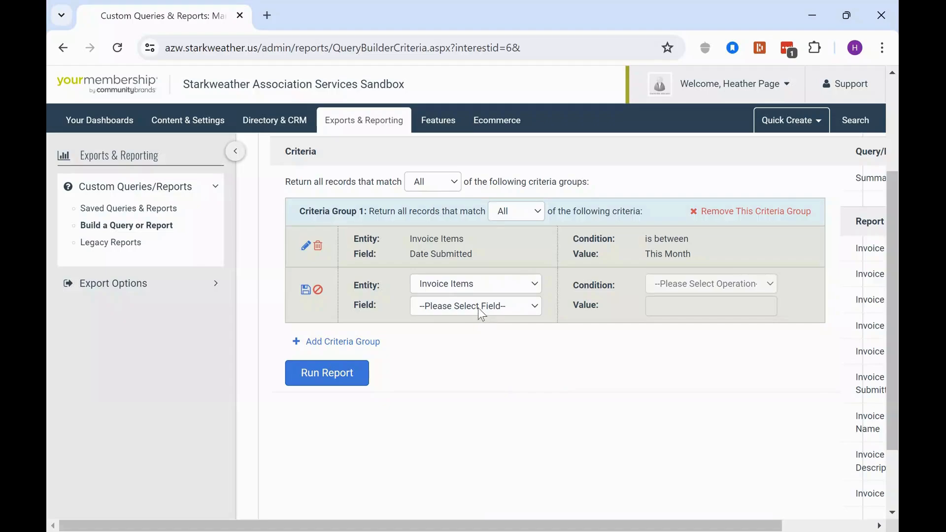
{"action": "left_click", "coordinate": [482, 312]}
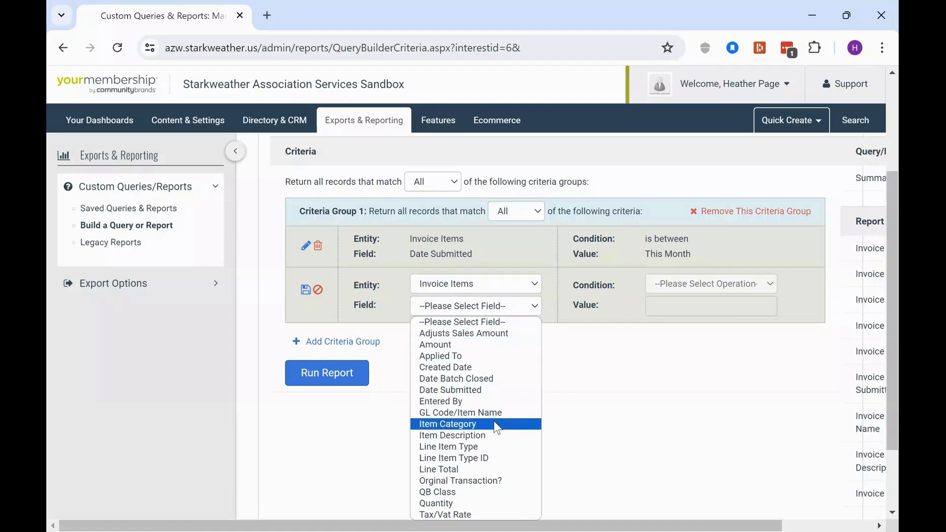
{"action": "left_click", "coordinate": [493, 423]}
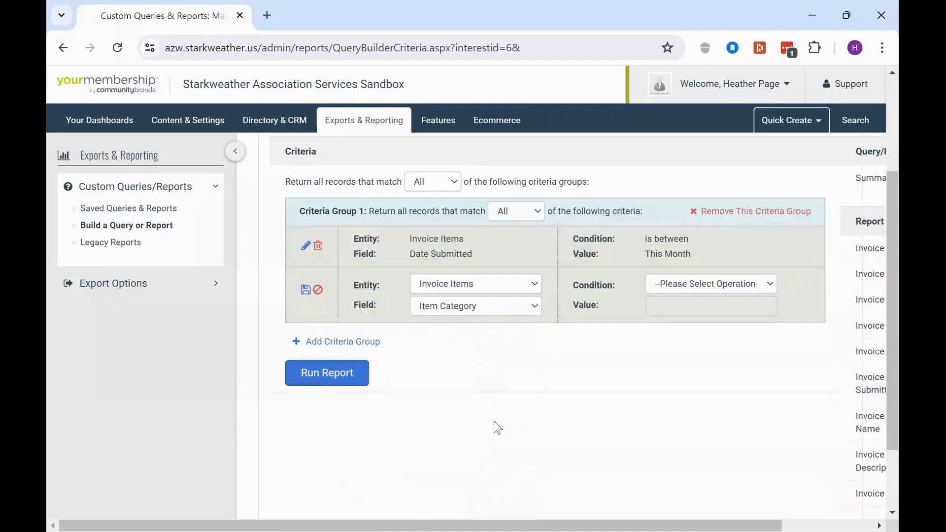
{"action": "left_click", "coordinate": [664, 290]}
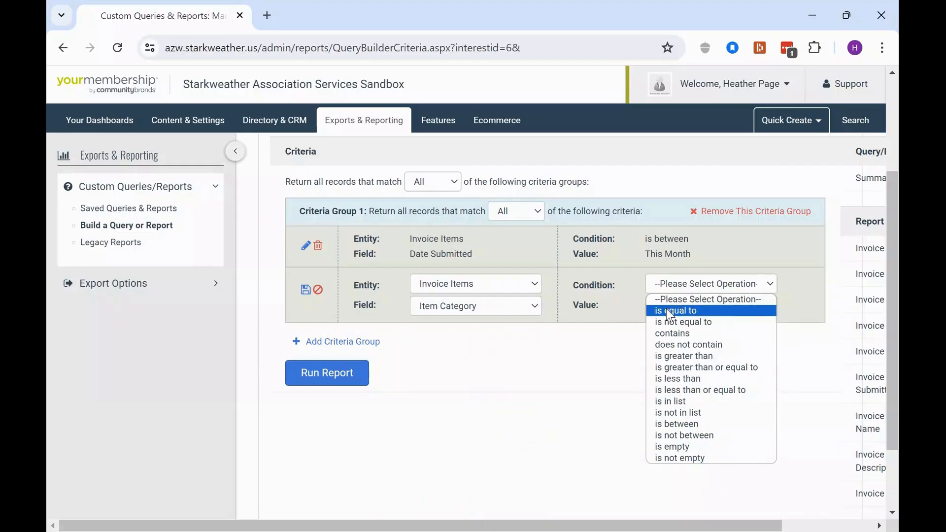
{"action": "left_click", "coordinate": [666, 309]}
{"action": "left_click", "coordinate": [661, 305]}
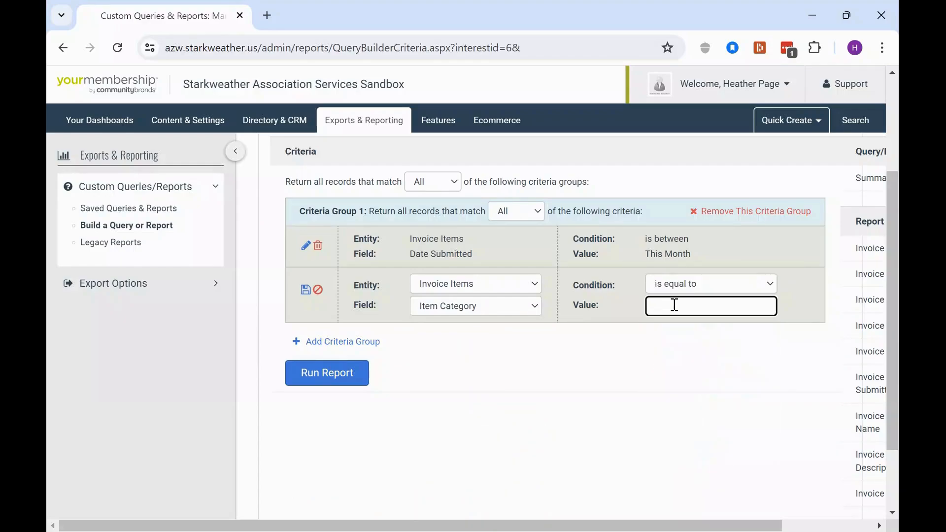
{"action": "type", "text": "R"}
{"action": "left_click", "coordinate": [305, 291]}
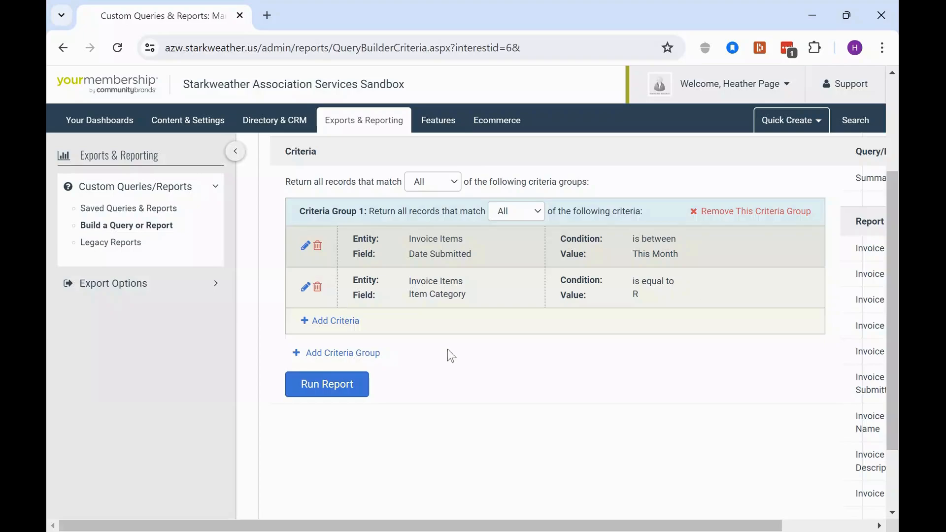
Run the report and scroll through the resulting invoice item rows.
{"action": "left_click", "coordinate": [325, 397]}
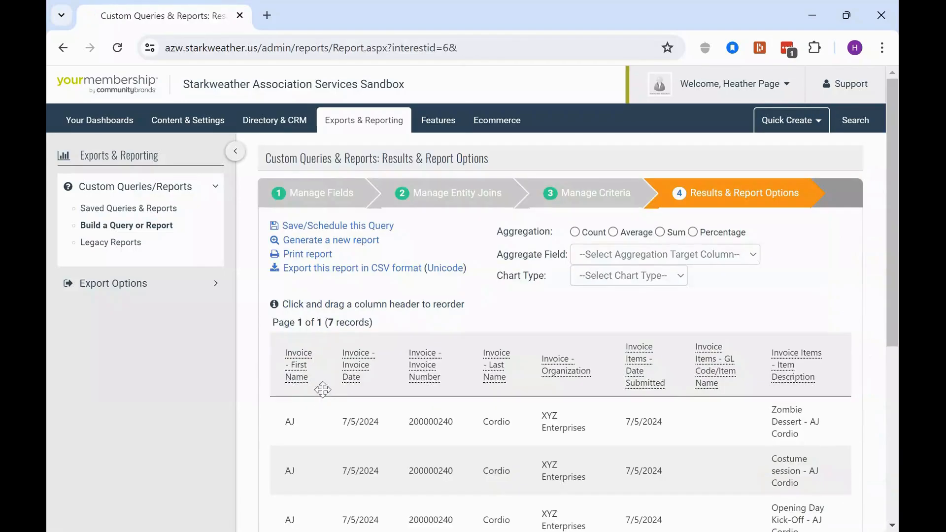
{"action": "scroll", "coordinate": [678, 312], "scroll_direction": "down", "scroll_amount": 5}
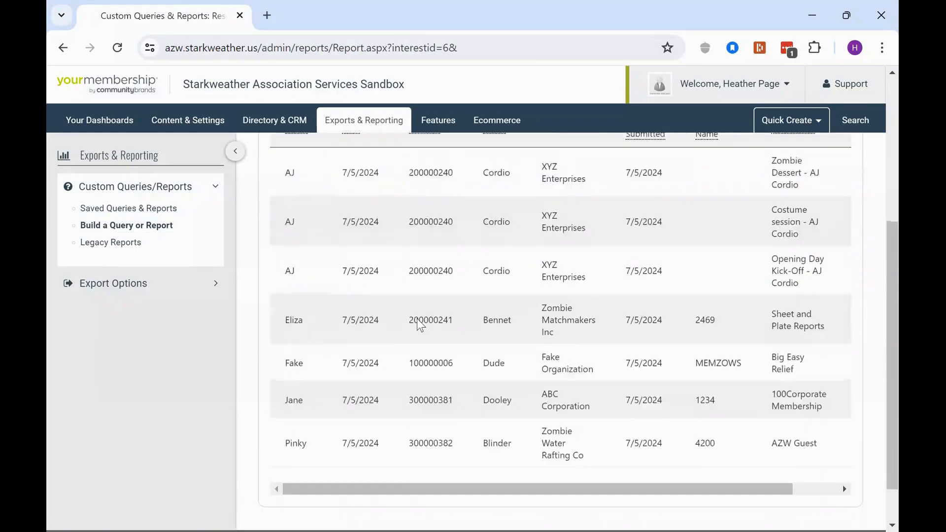
{"action": "scroll", "coordinate": [420, 325], "scroll_direction": "down", "scroll_amount": 2}
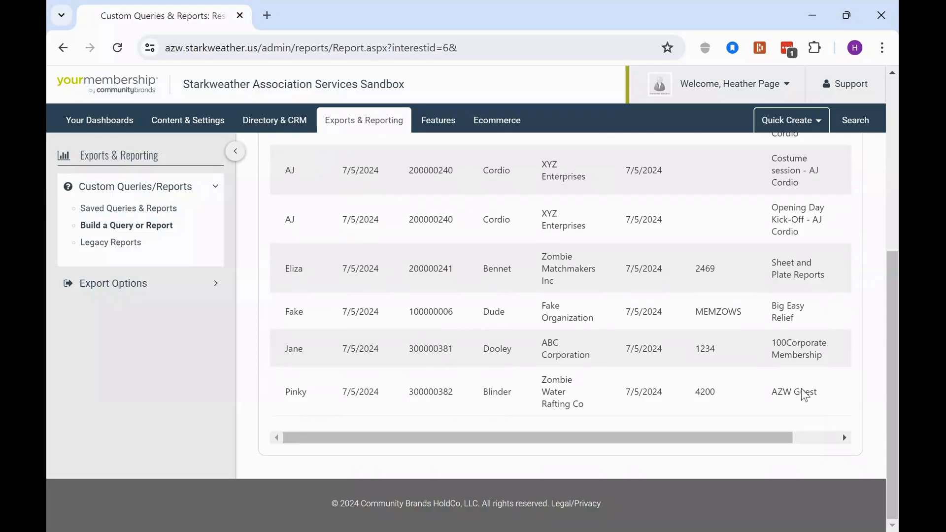
{"action": "scroll", "coordinate": [801, 391], "scroll_direction": "up", "scroll_amount": 3}
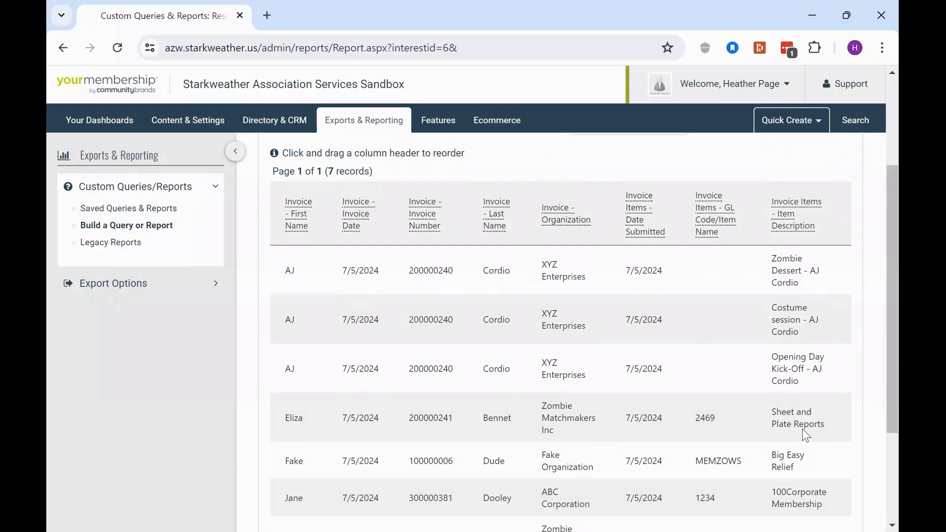
{"action": "scroll", "coordinate": [804, 422], "scroll_direction": "down", "scroll_amount": 3}
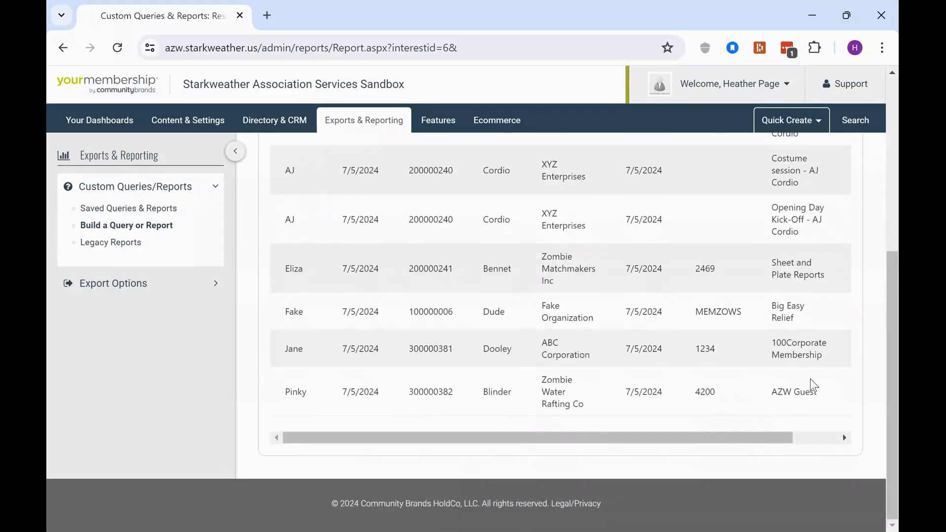
{"action": "scroll", "coordinate": [783, 397], "scroll_direction": "up", "scroll_amount": 6}
{"action": "scroll", "coordinate": [795, 392], "scroll_direction": "down", "scroll_amount": 6}
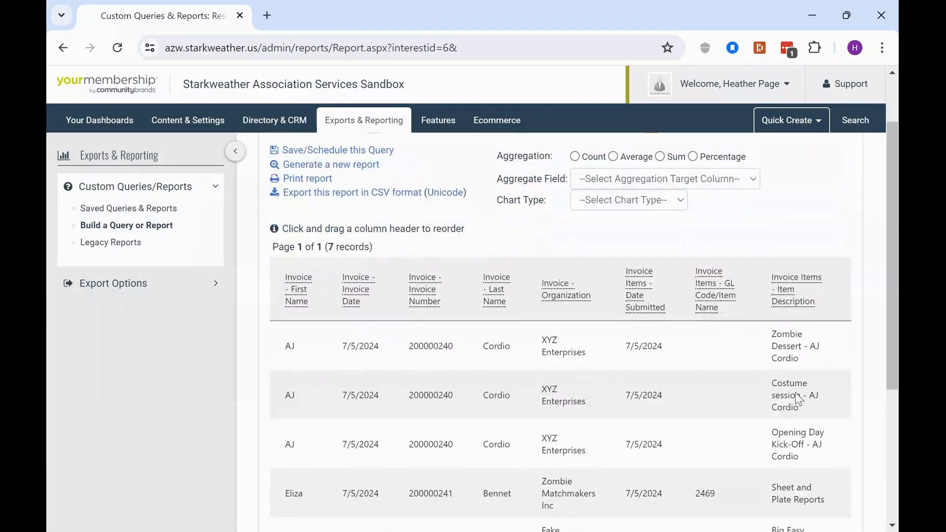
{"action": "scroll", "coordinate": [813, 438], "scroll_direction": "up", "scroll_amount": 6}
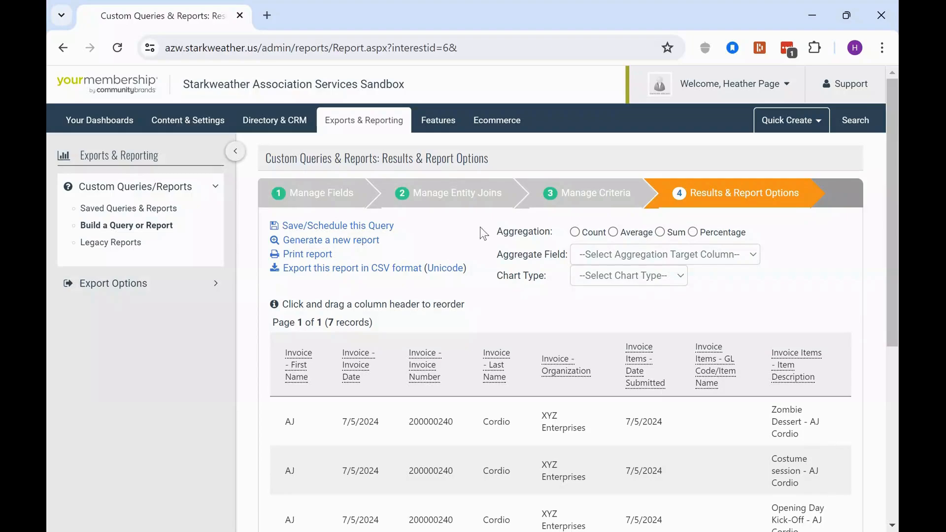
Set the aggregation to Sum with Invoice Items - Line Total as the aggregate field.
{"action": "left_click_drag", "start_coordinate": [499, 240], "coordinate": [697, 281]}
{"action": "left_click", "coordinate": [658, 237]}
{"action": "left_click_drag", "start_coordinate": [519, 236], "coordinate": [553, 236]}
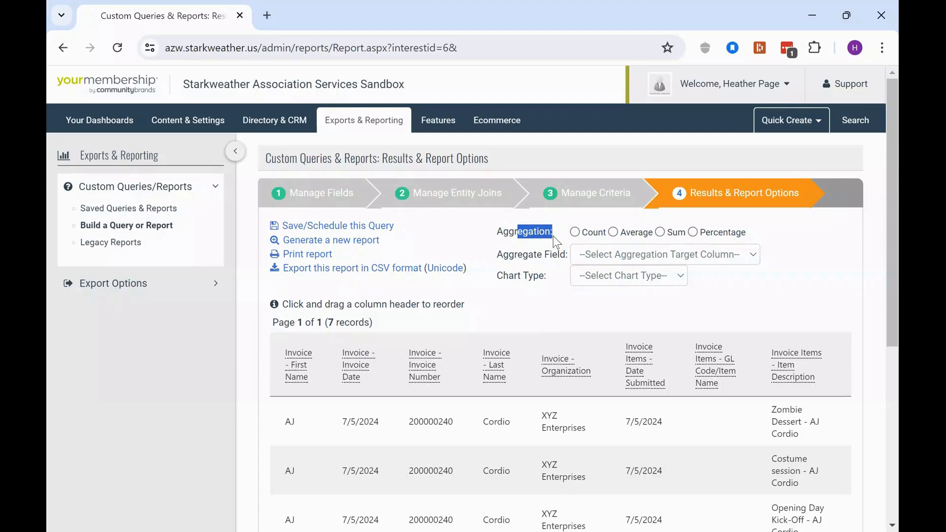
{"action": "left_click", "coordinate": [659, 232]}
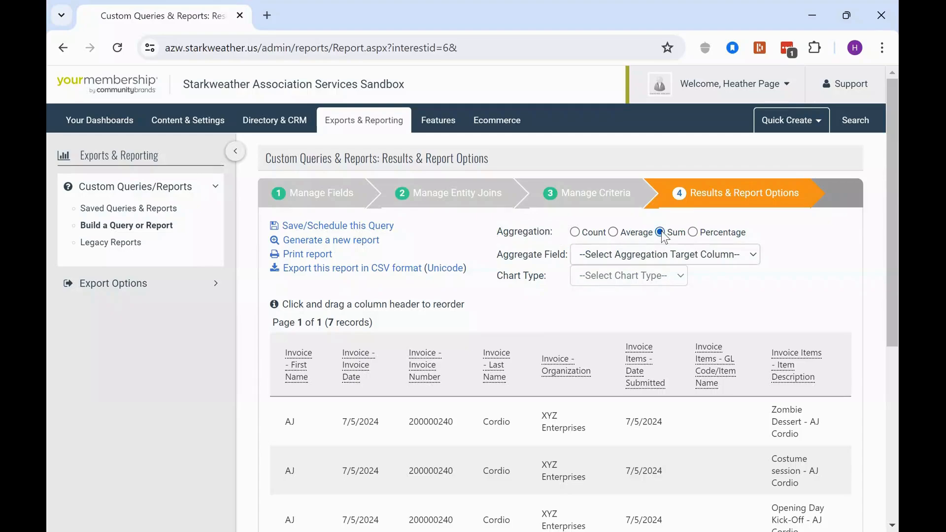
{"action": "left_click", "coordinate": [634, 254]}
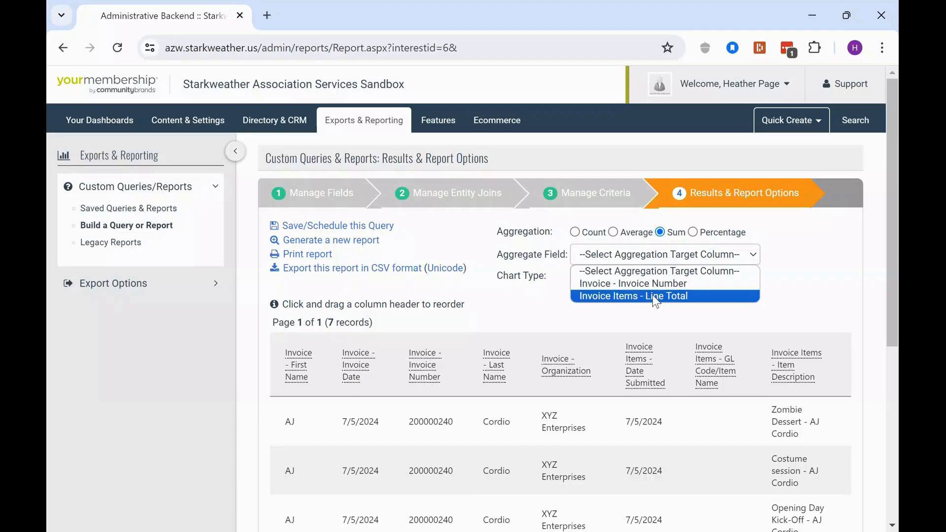
{"action": "left_click", "coordinate": [653, 297]}
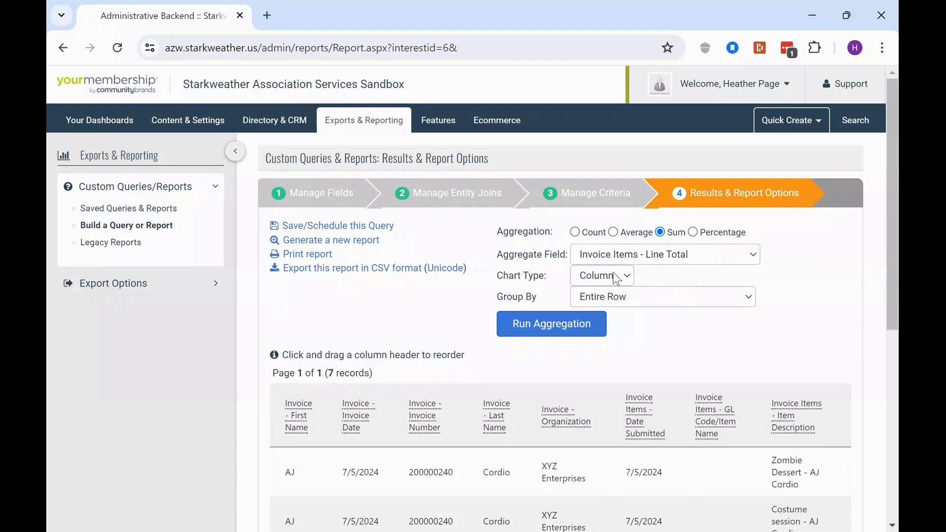
Choose a Column chart grouped by Invoice Items - GL Code/Item Name and run the aggregation.
{"action": "left_click", "coordinate": [622, 274]}
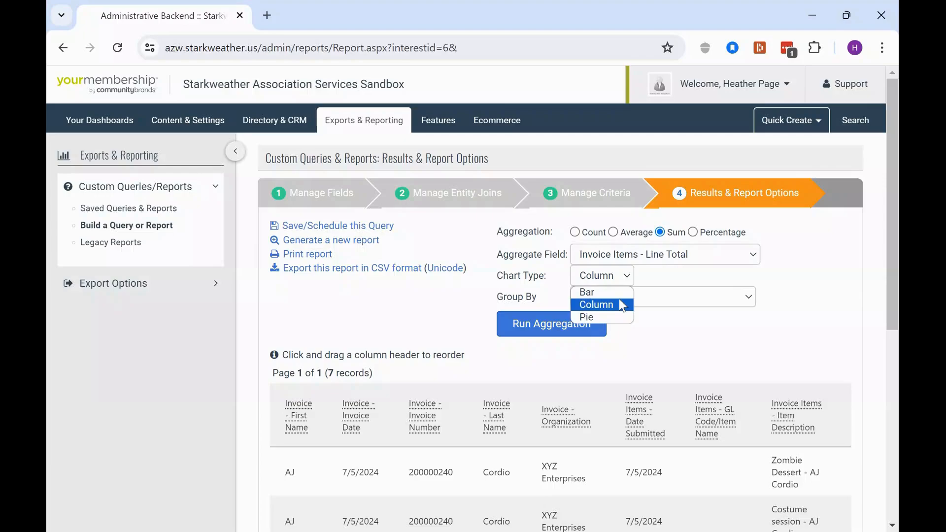
{"action": "left_click", "coordinate": [620, 304]}
{"action": "left_click", "coordinate": [620, 298]}
{"action": "left_click", "coordinate": [649, 400]}
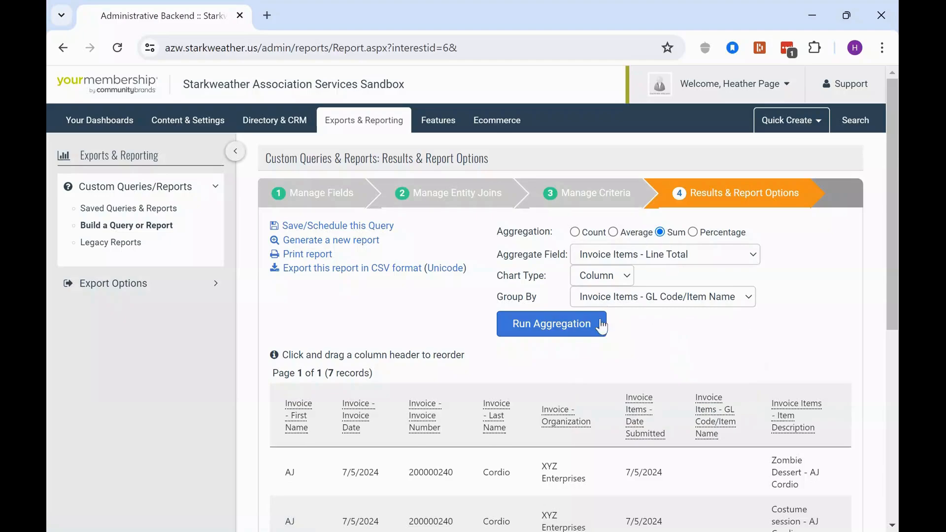
{"action": "left_click", "coordinate": [545, 329]}
Examine the aggregated column chart and the summary table of line totals per GL code.
{"action": "scroll", "coordinate": [746, 298], "scroll_direction": "down", "scroll_amount": 3}
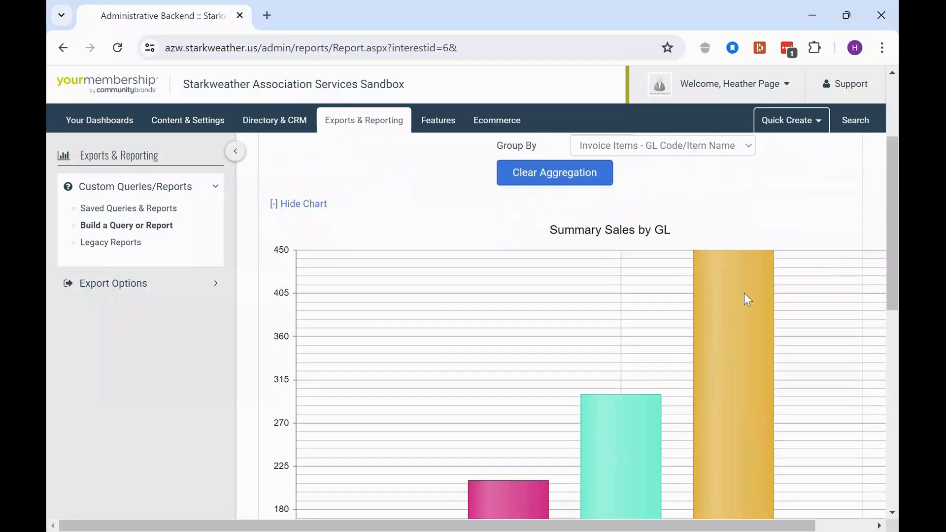
{"action": "scroll", "coordinate": [729, 256], "scroll_direction": "down", "scroll_amount": 3}
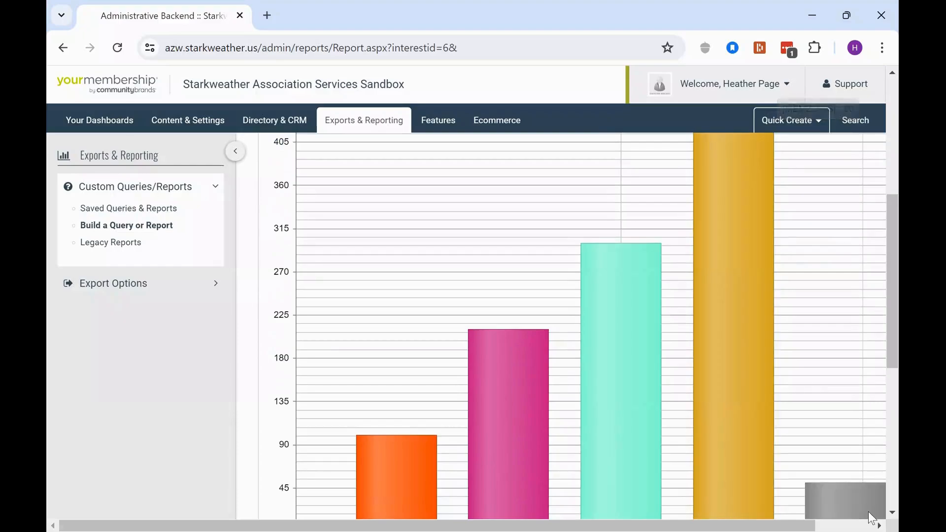
{"action": "mouse_move", "coordinate": [648, 316]}
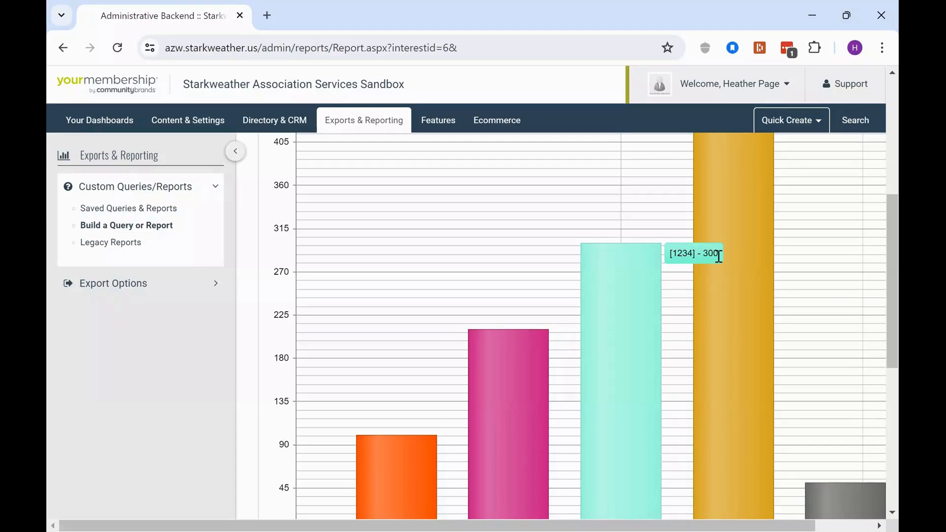
{"action": "scroll", "coordinate": [686, 272], "scroll_direction": "down", "scroll_amount": 7}
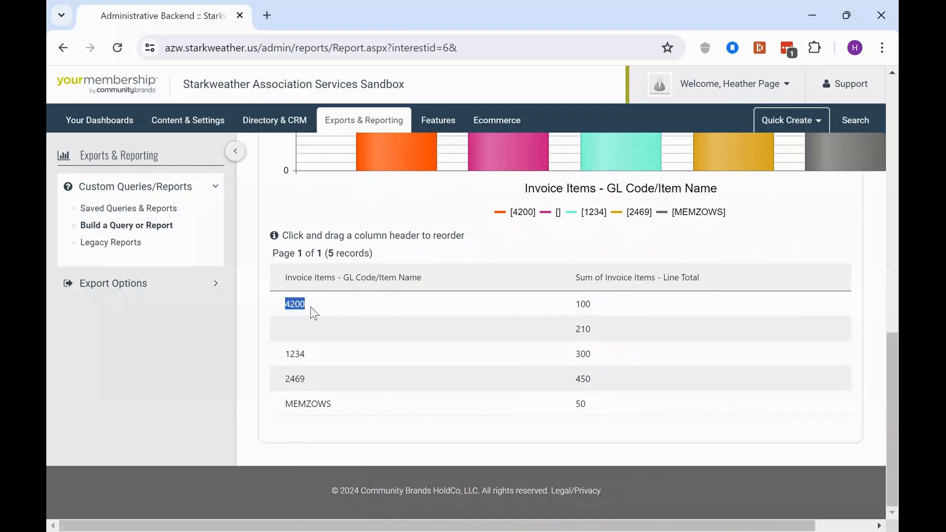
{"action": "double_click", "coordinate": [585, 305]}
{"action": "scroll", "coordinate": [742, 260], "scroll_direction": "up", "scroll_amount": 10}
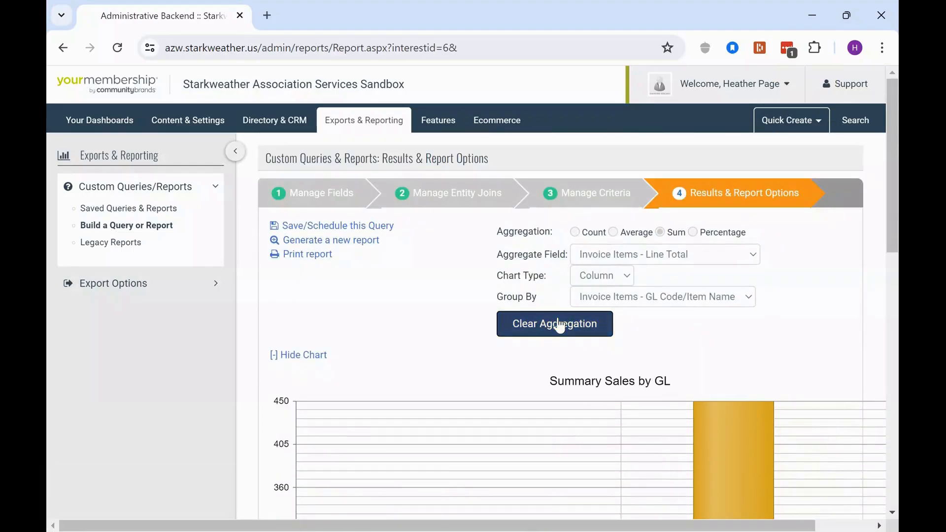
{"action": "scroll", "coordinate": [426, 353], "scroll_direction": "down", "scroll_amount": 9}
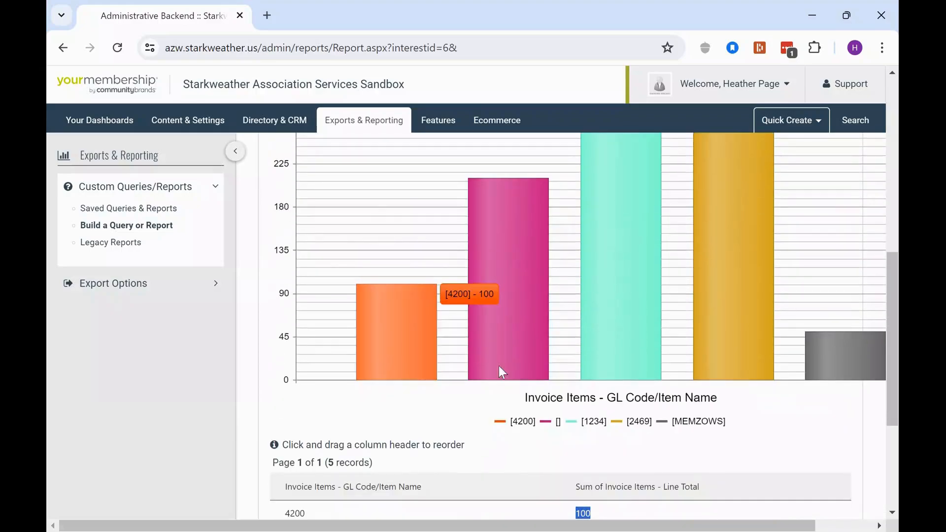
{"action": "scroll", "coordinate": [499, 365], "scroll_direction": "down", "scroll_amount": 3}
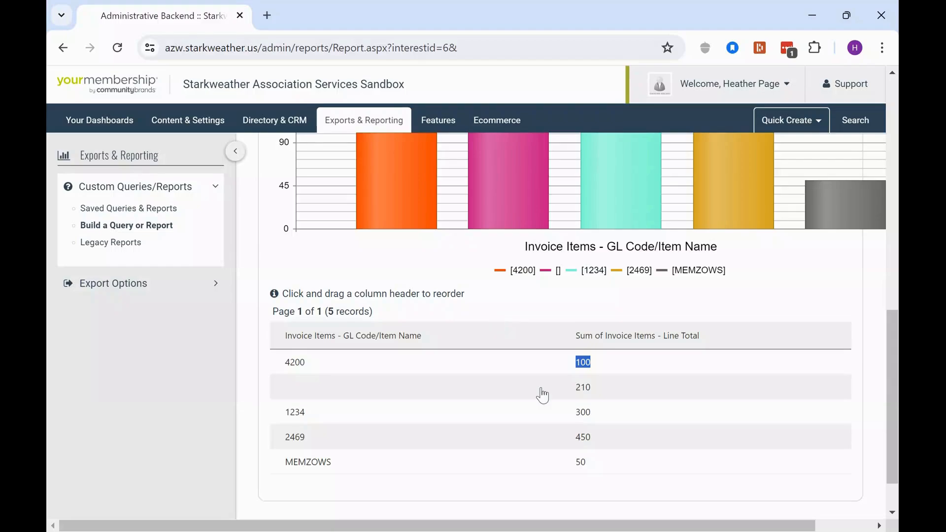
{"action": "scroll", "coordinate": [537, 389], "scroll_direction": "up", "scroll_amount": 10}
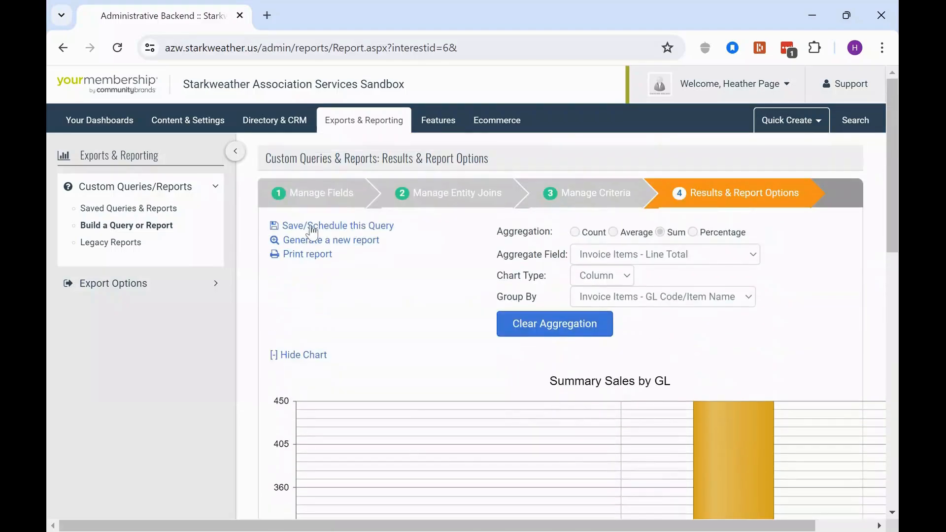
Save the query as Summary Sales by GL in the Accounting category, shared with other administrators.
{"action": "left_click", "coordinate": [312, 228]}
{"action": "left_click_drag", "start_coordinate": [340, 267], "coordinate": [424, 268]}
{"action": "left_click", "coordinate": [569, 311]}
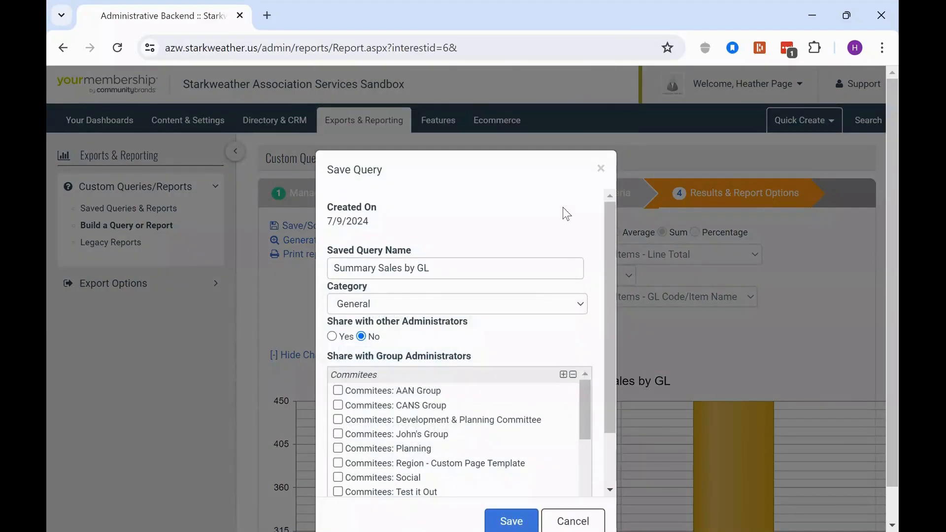
{"action": "left_click", "coordinate": [397, 305]}
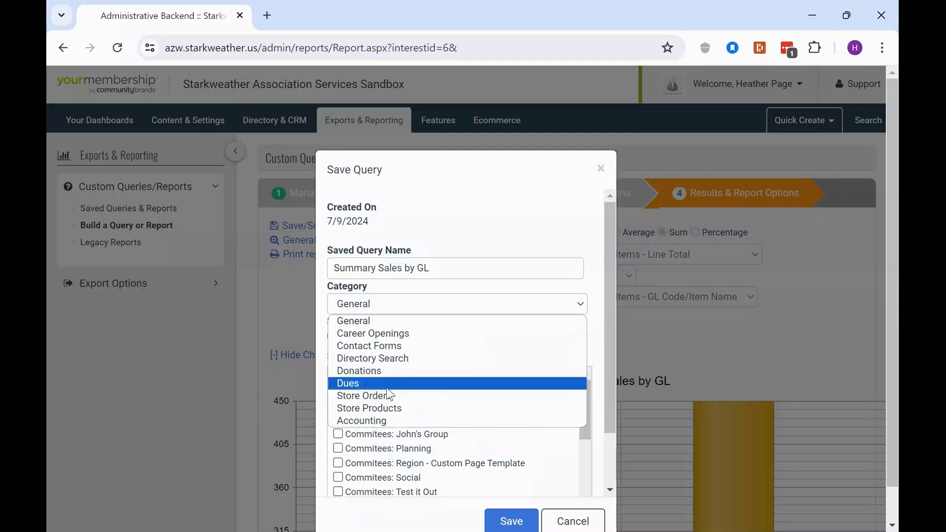
{"action": "left_click", "coordinate": [386, 418]}
{"action": "left_click", "coordinate": [332, 336]}
{"action": "scroll", "coordinate": [462, 274], "scroll_direction": "down", "scroll_amount": 2}
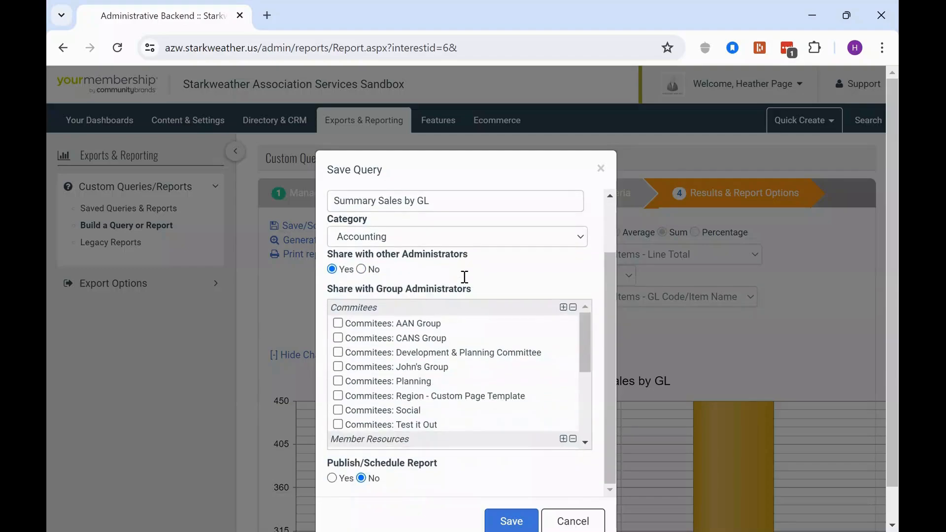
{"action": "scroll", "coordinate": [458, 266], "scroll_direction": "down", "scroll_amount": 1}
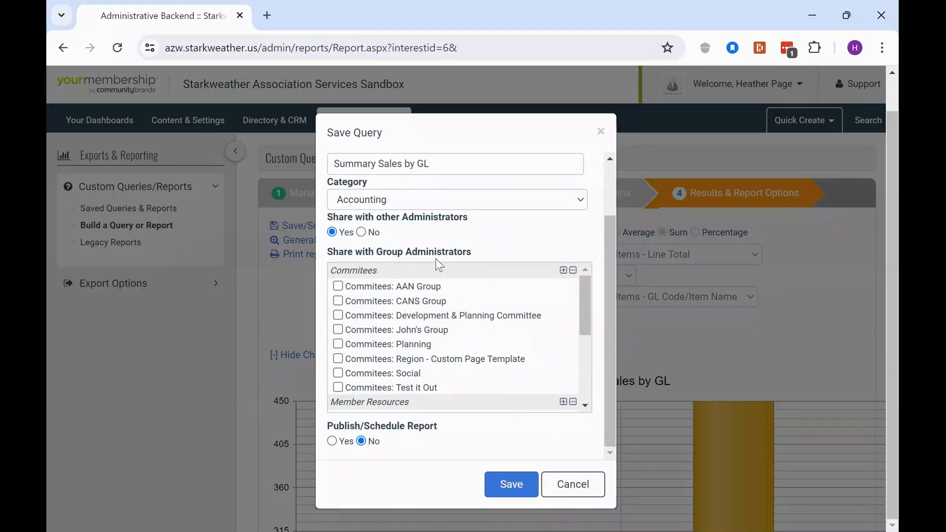
{"action": "scroll", "coordinate": [440, 274], "scroll_direction": "down", "scroll_amount": 4}
{"action": "scroll", "coordinate": [440, 274], "scroll_direction": "down", "scroll_amount": 1}
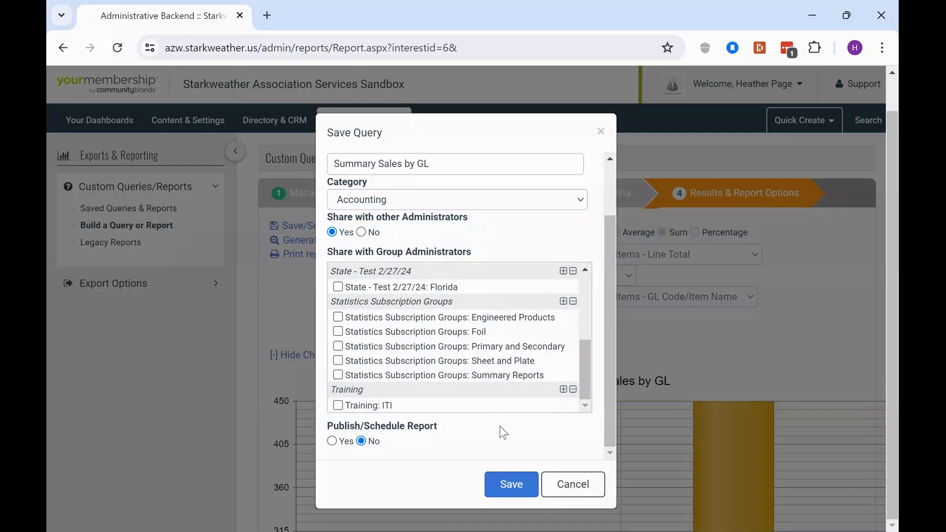
{"action": "left_click", "coordinate": [509, 487]}
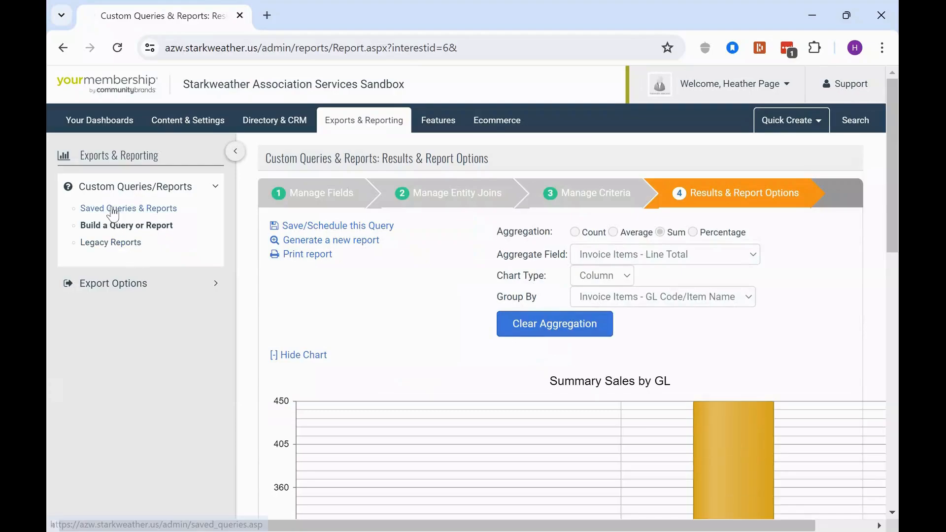
Open the saved queries list, filter it to the Accounting category, and locate the Summary Sales by GL report.
{"action": "left_click", "coordinate": [95, 214]}
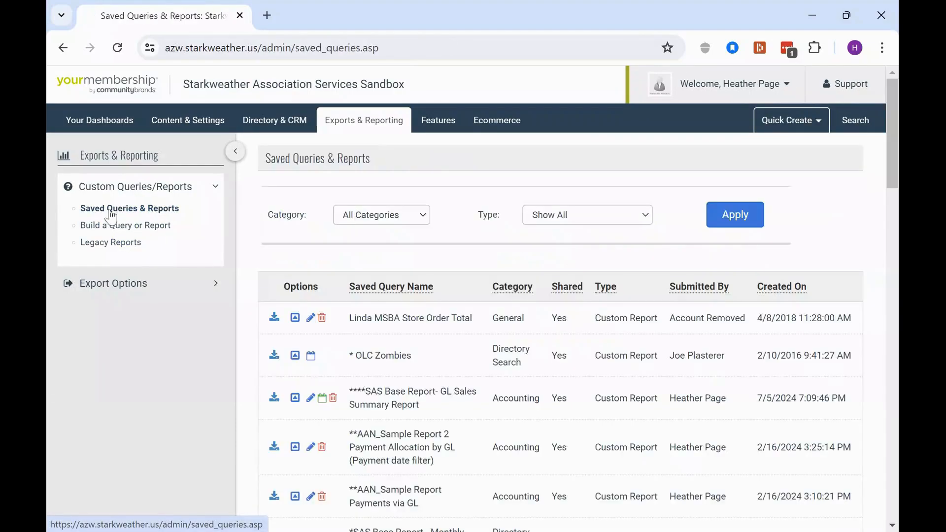
{"action": "left_click", "coordinate": [358, 221]}
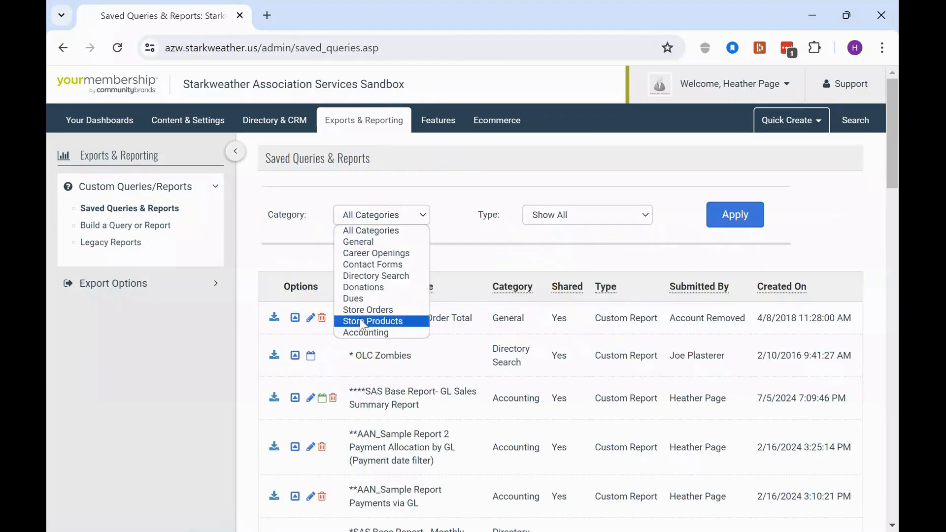
{"action": "left_click", "coordinate": [361, 331]}
{"action": "left_click", "coordinate": [753, 217]}
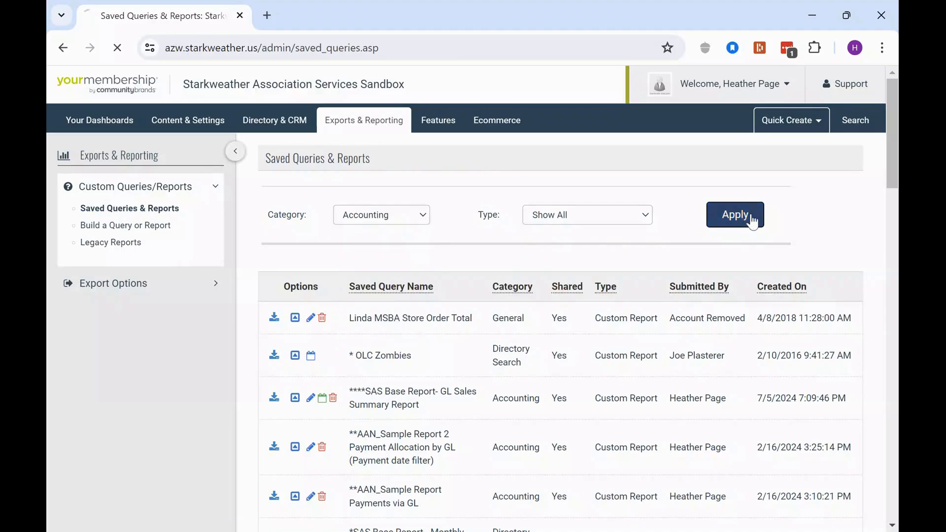
{"action": "scroll", "coordinate": [329, 340], "scroll_direction": "down", "scroll_amount": 2}
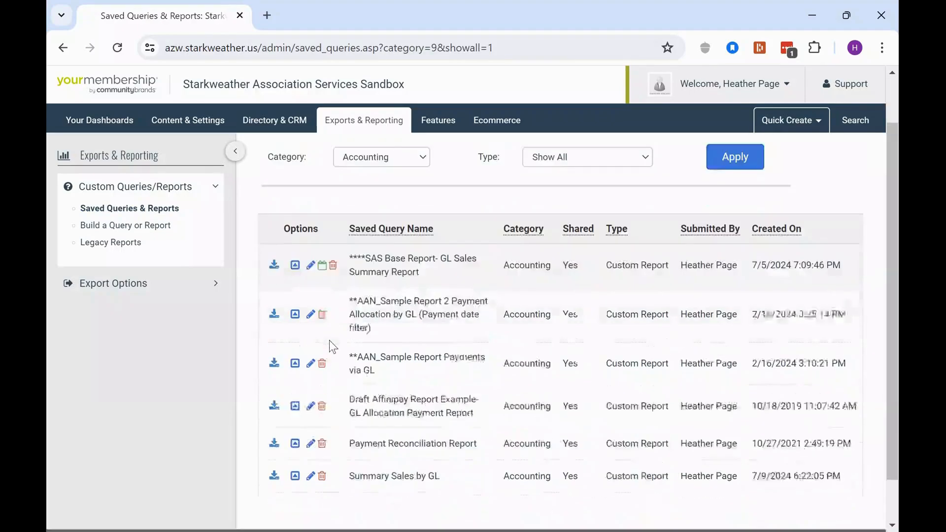
{"action": "left_click_drag", "start_coordinate": [355, 424], "coordinate": [430, 434]}
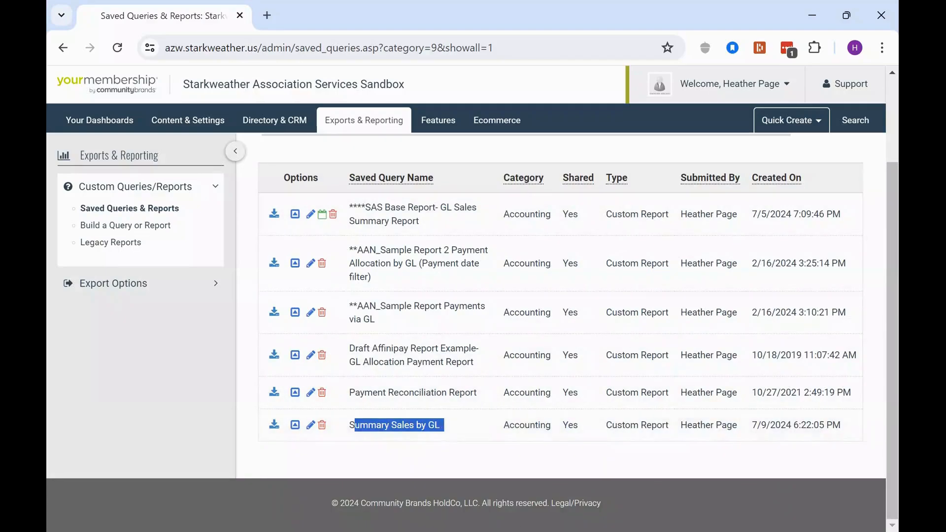
{"action": "key", "text": "alt+Tab"}
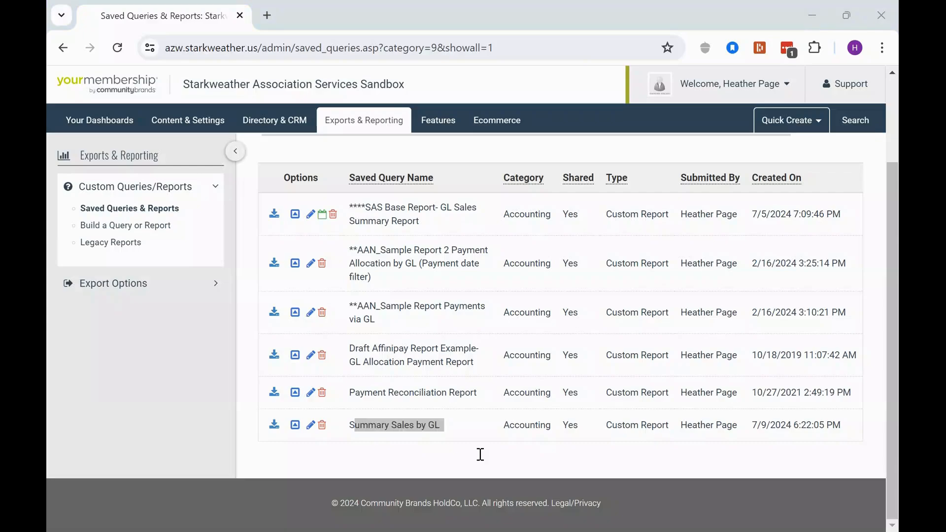